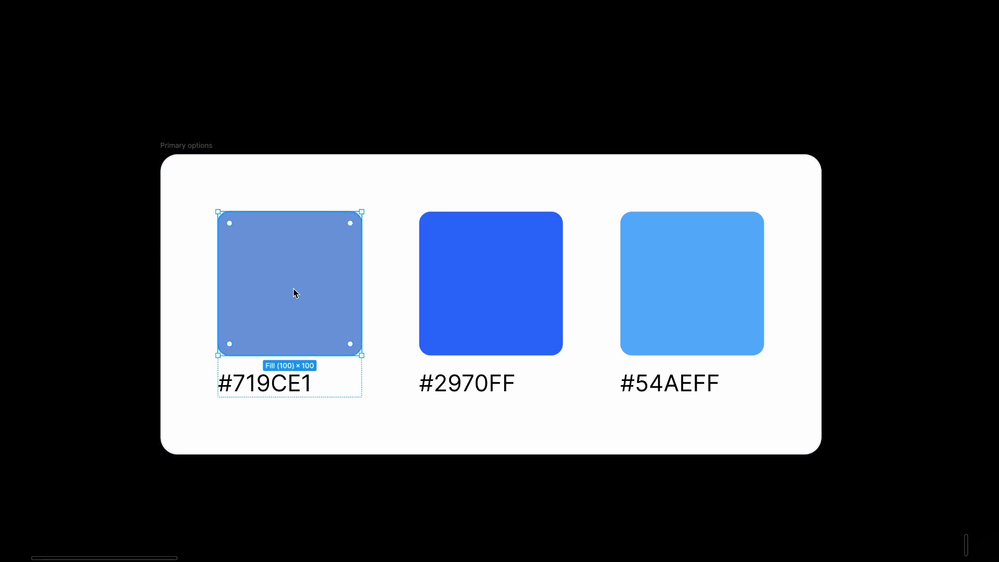
Review the #54AEFF and #2970FF primary swatches, then deselect them
{"action": "left_click", "coordinate": [741, 290]}
{"action": "left_click", "coordinate": [527, 313]}
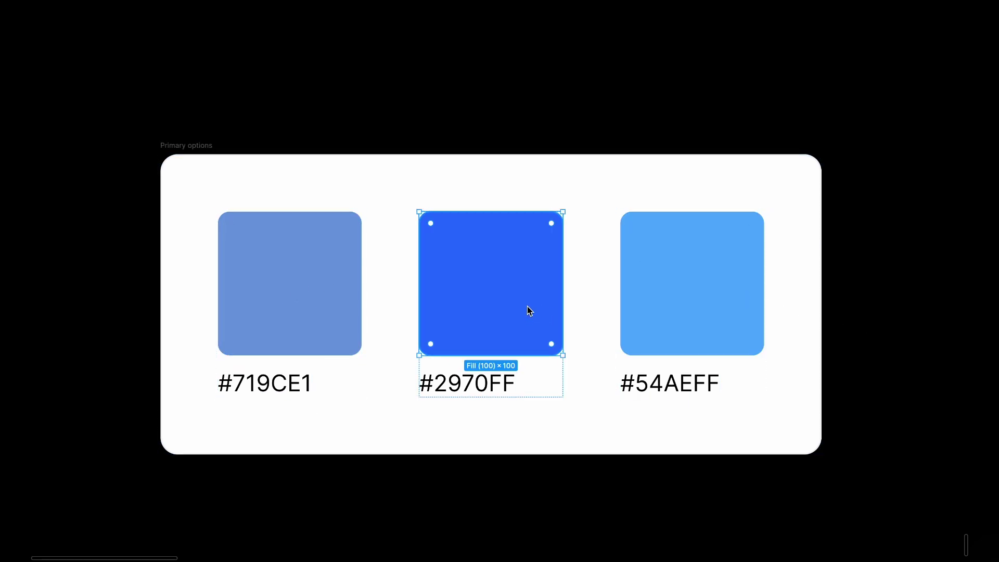
{"action": "left_click", "coordinate": [543, 81]}
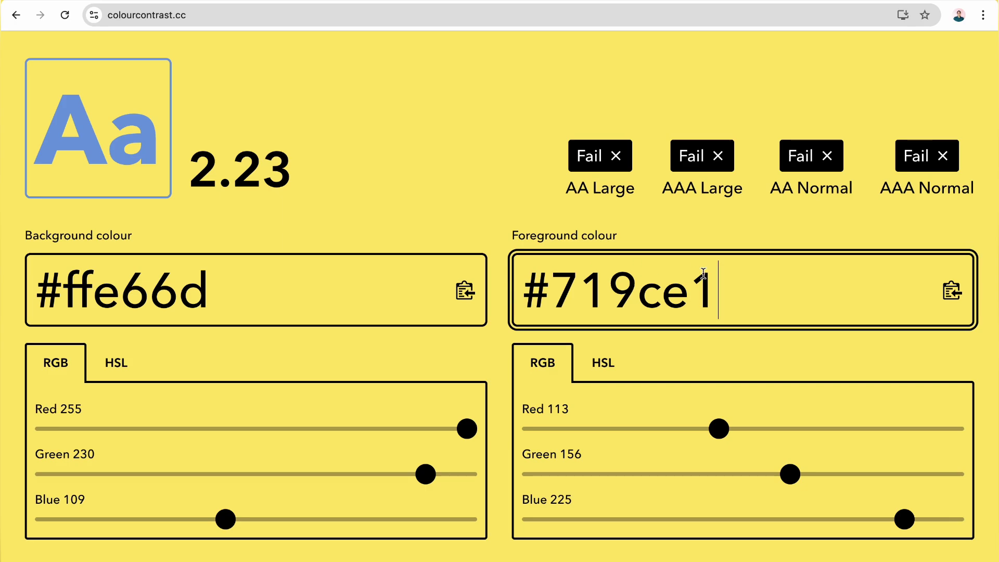
Change the checker's background colour to #ffffff, giving #719ce1 a 2.78 contrast ratio
{"action": "left_click_drag", "start_coordinate": [232, 289], "coordinate": [97, 290]}
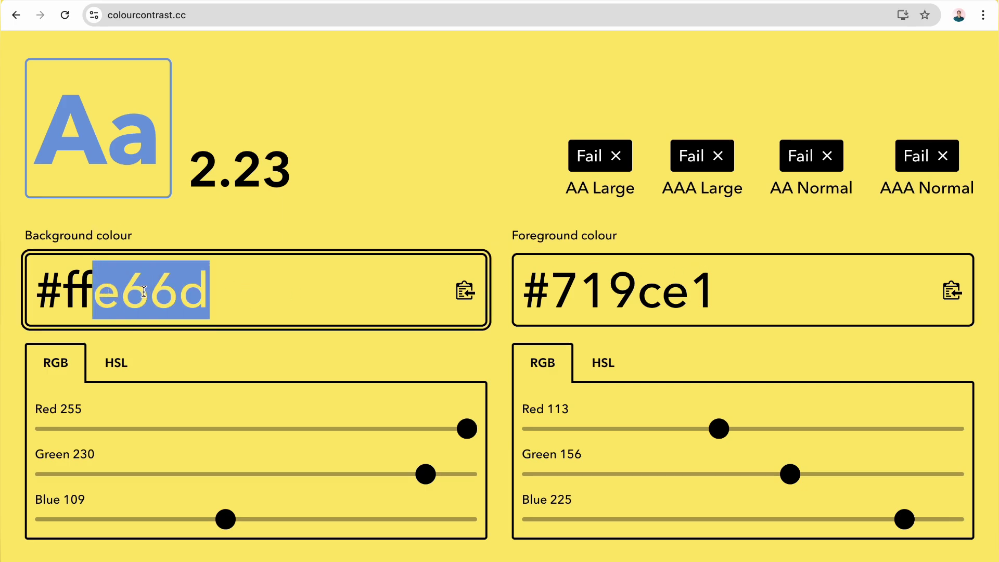
{"action": "type", "text": "ffffff"}
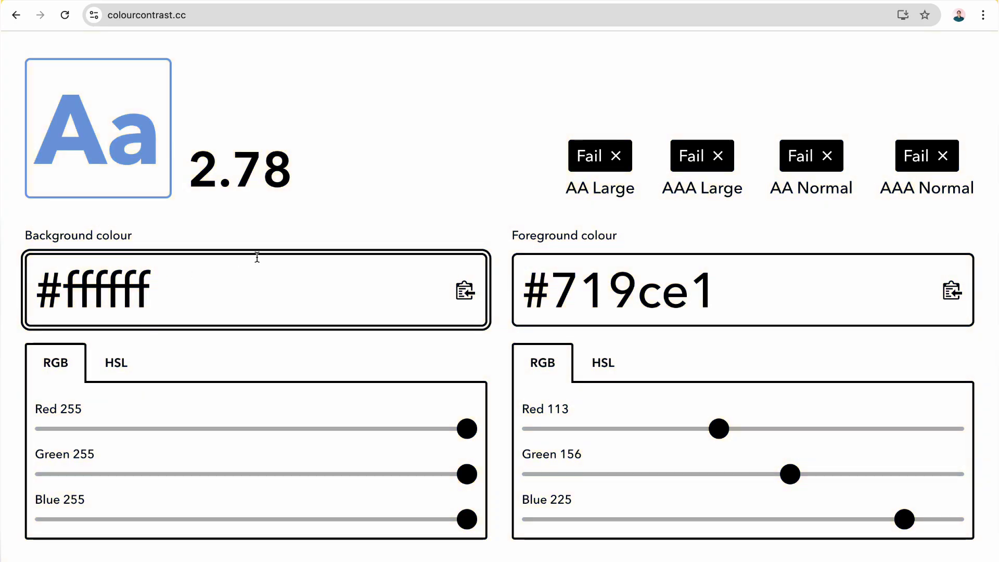
{"action": "left_click", "coordinate": [287, 217]}
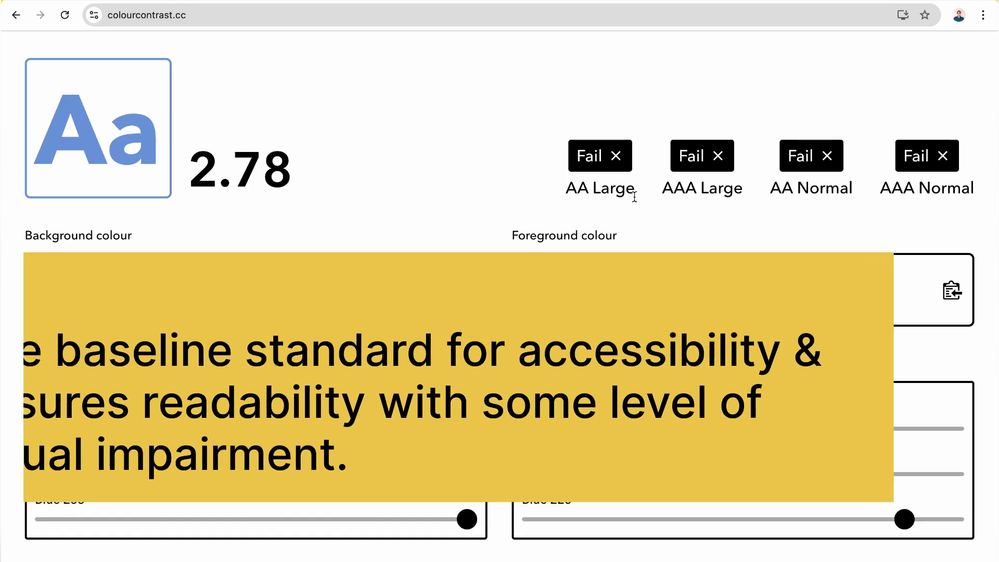
Highlight the failing AA Large, AAA Large and AAA Normal result badges
{"action": "left_click_drag", "start_coordinate": [633, 195], "coordinate": [553, 194]}
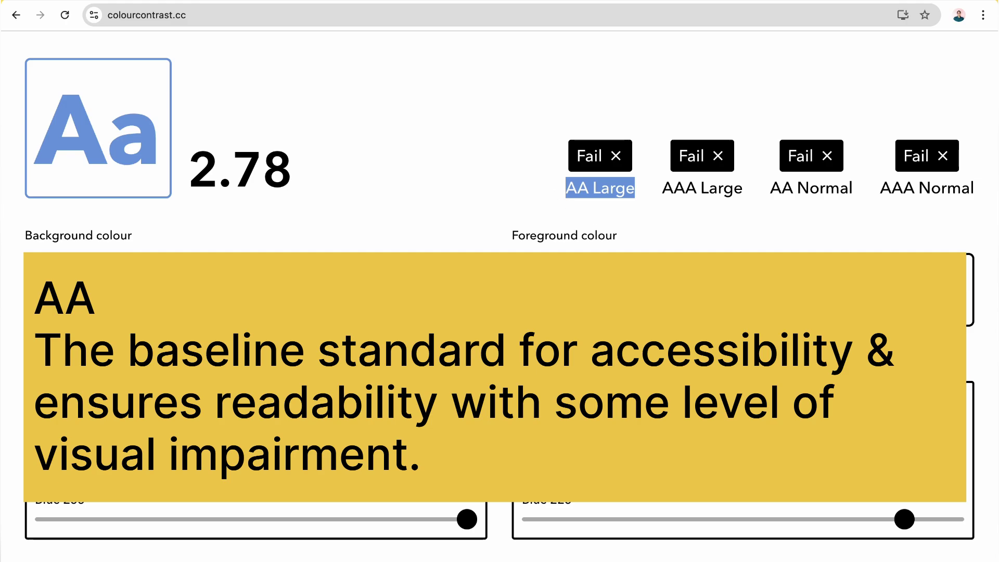
{"action": "left_click", "coordinate": [635, 189]}
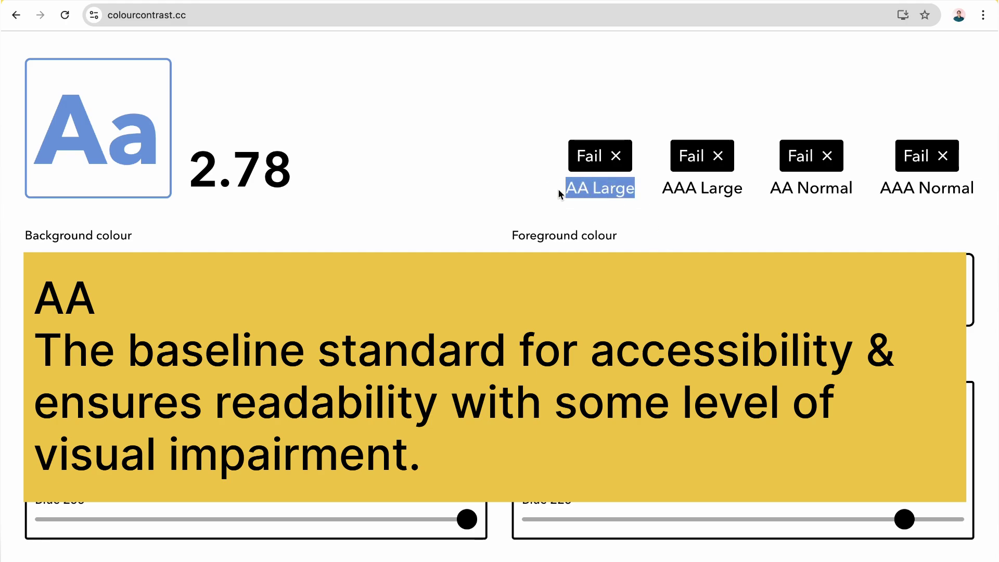
{"action": "left_click", "coordinate": [624, 203]}
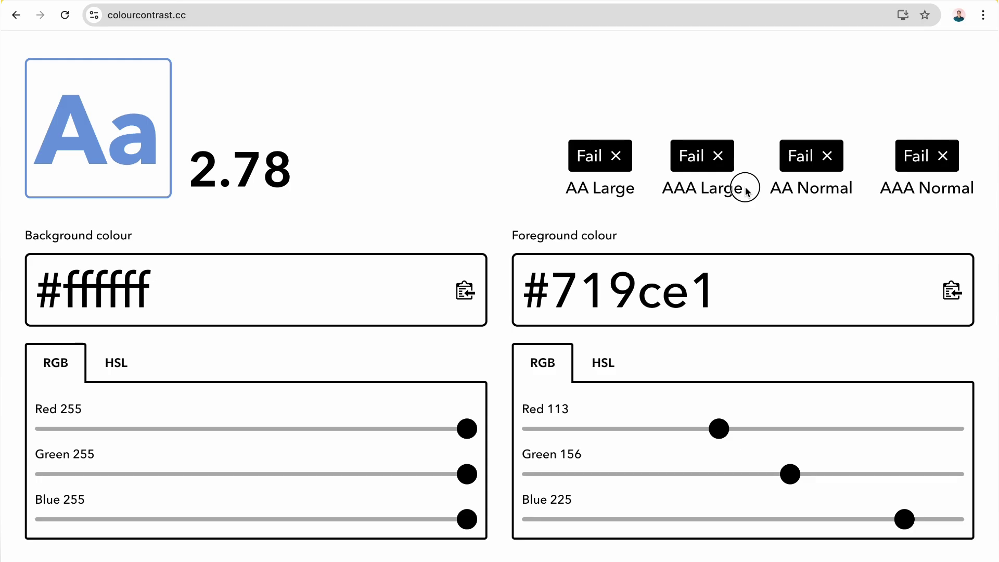
{"action": "left_click_drag", "start_coordinate": [747, 188], "coordinate": [663, 188]}
{"action": "left_click", "coordinate": [674, 236]}
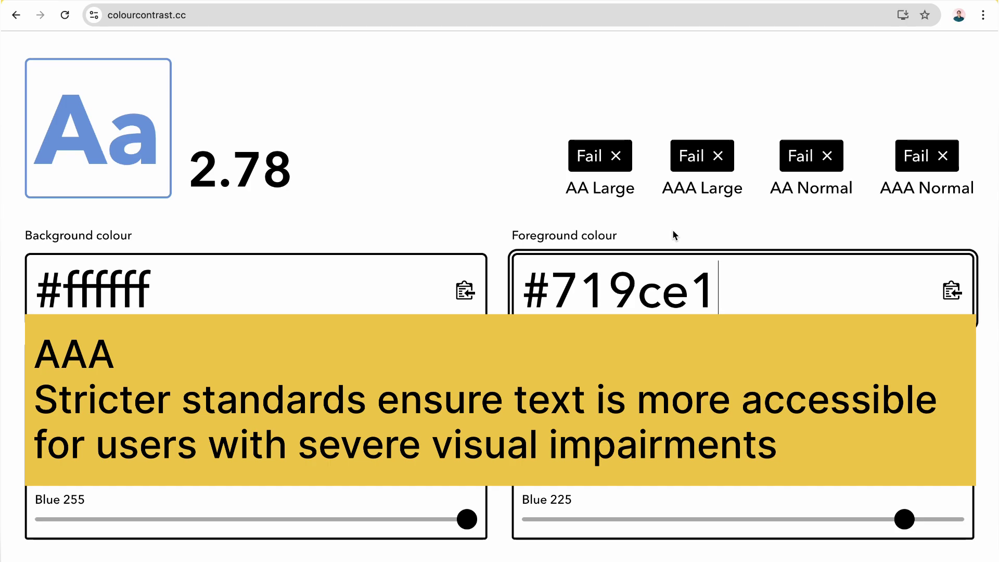
{"action": "left_click_drag", "start_coordinate": [881, 188], "coordinate": [903, 231]}
{"action": "left_click", "coordinate": [902, 231]}
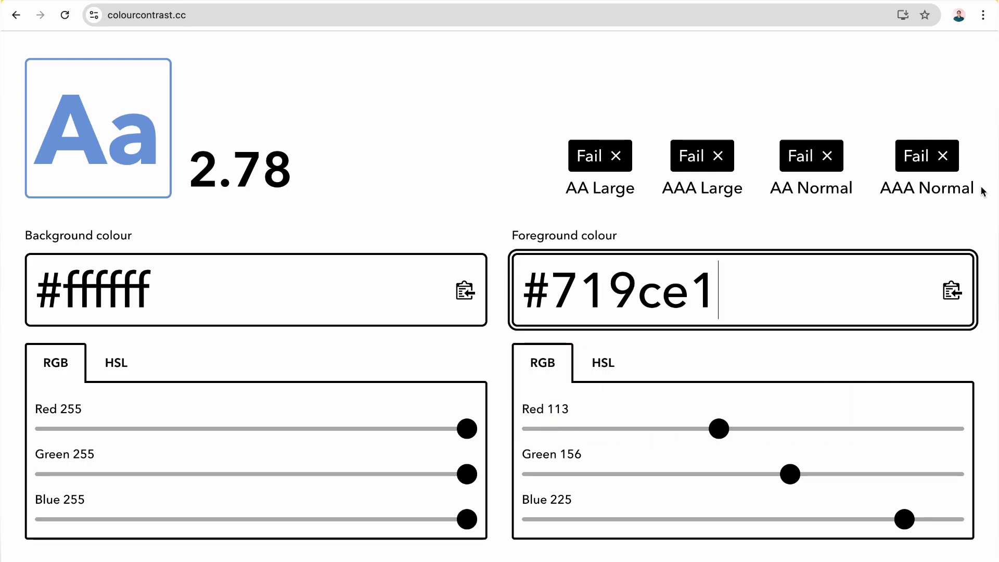
Select the #719ce1 foreground value and point out the 2.78 contrast ratio
{"action": "left_click_drag", "start_coordinate": [719, 311], "coordinate": [525, 299]}
{"action": "left_click_drag", "start_coordinate": [307, 169], "coordinate": [174, 172]}
{"action": "left_click", "coordinate": [304, 206]}
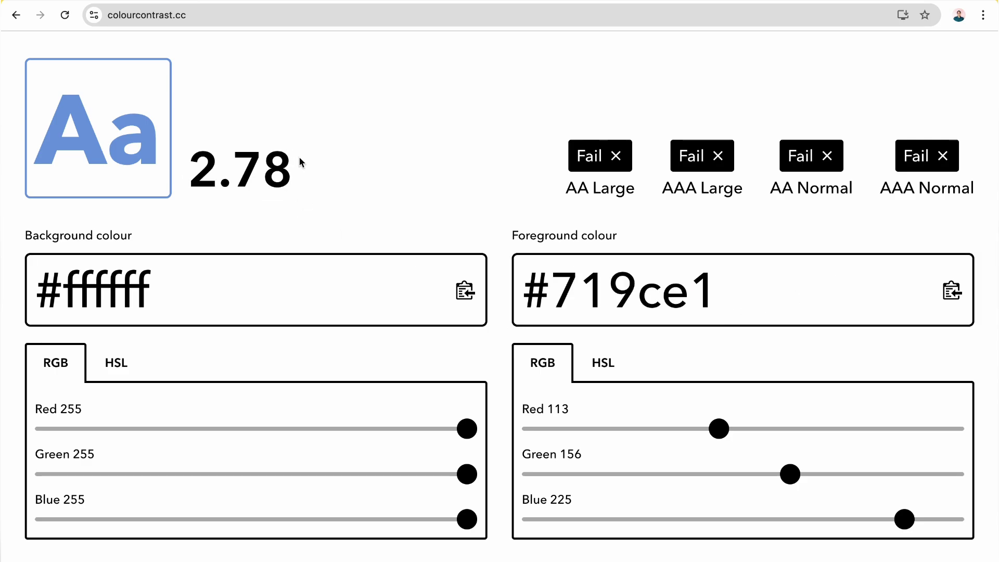
{"action": "left_click_drag", "start_coordinate": [300, 162], "coordinate": [179, 161]}
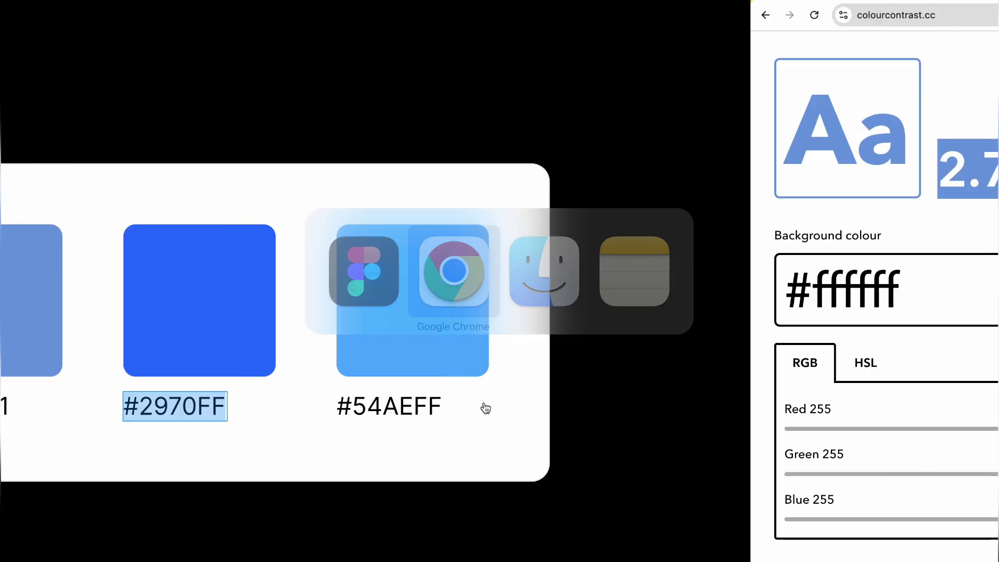
Replace the foreground colour with #2970ff to test it on white
{"action": "left_click_drag", "start_coordinate": [754, 297], "coordinate": [528, 301]}
{"action": "type", "text": "#2970ff"}
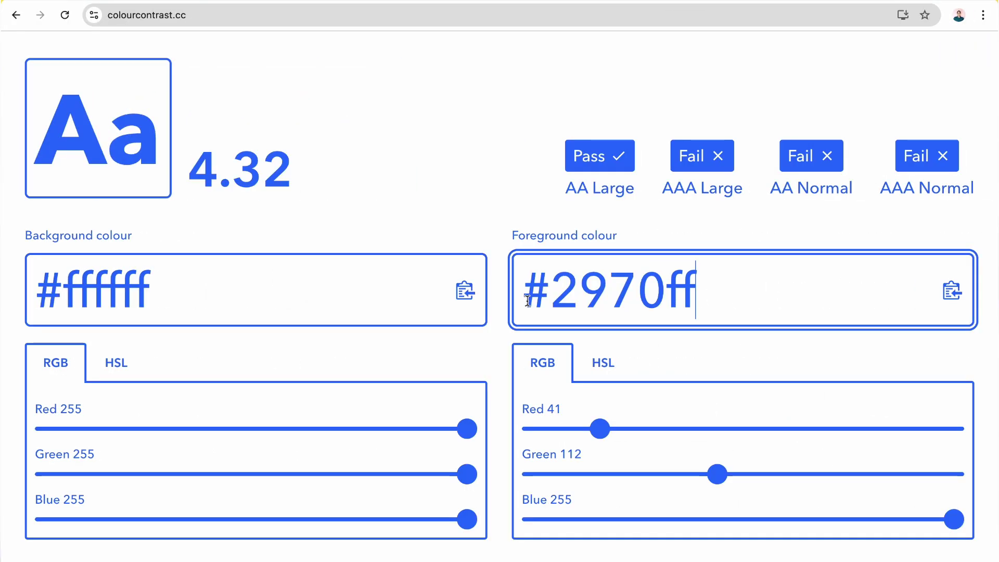
{"action": "left_click", "coordinate": [426, 186]}
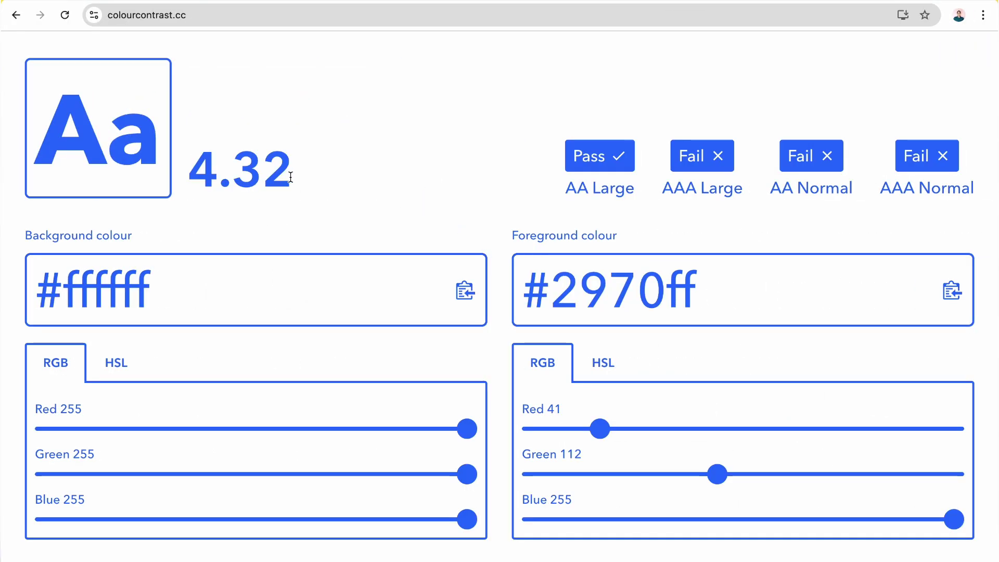
Lower the foreground's HSL lightness from 0.58 to 0.54, raising contrast from 4.32 to 4.93
{"action": "left_click_drag", "start_coordinate": [286, 177], "coordinate": [191, 174]}
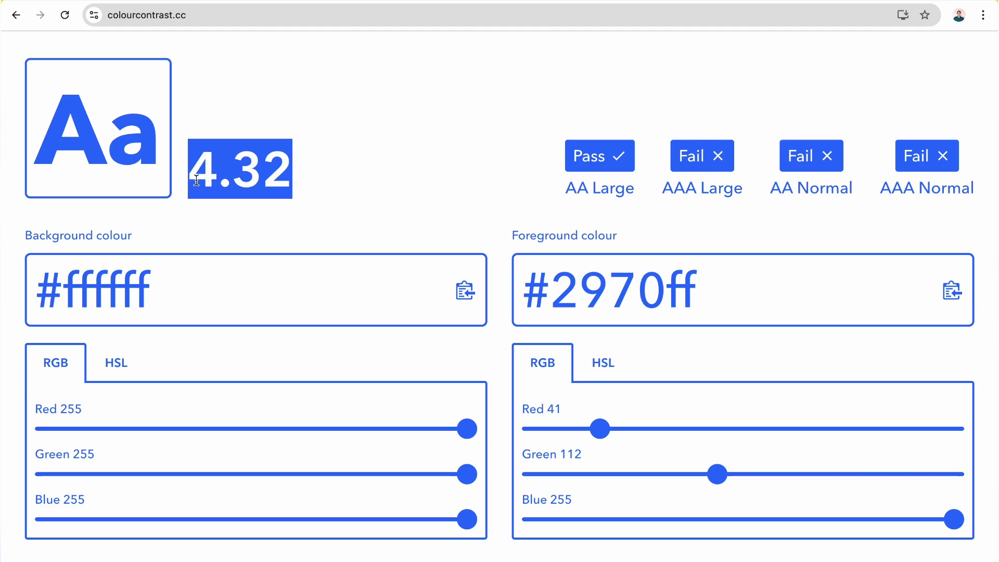
{"action": "left_click", "coordinate": [649, 209]}
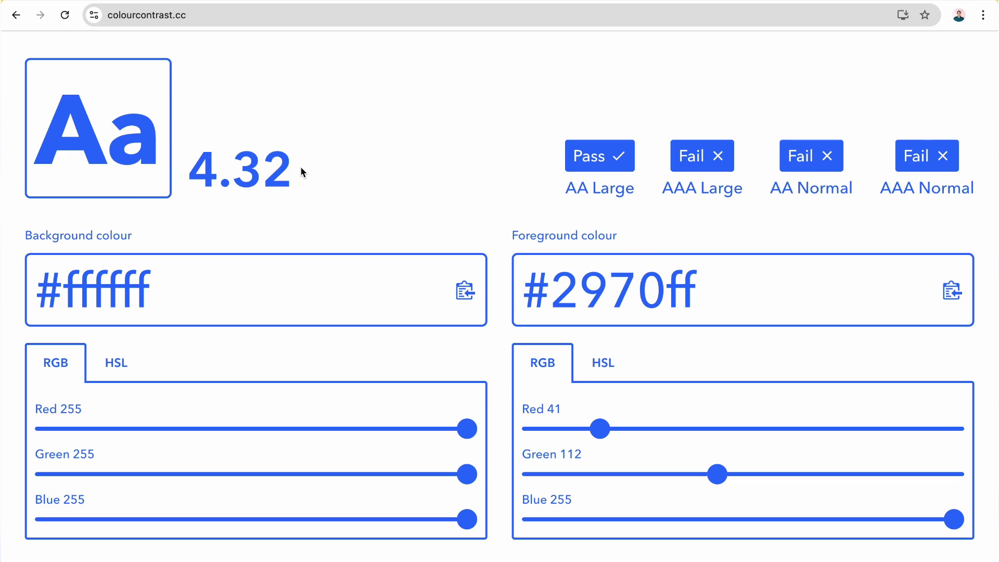
{"action": "left_click_drag", "start_coordinate": [303, 172], "coordinate": [187, 166]}
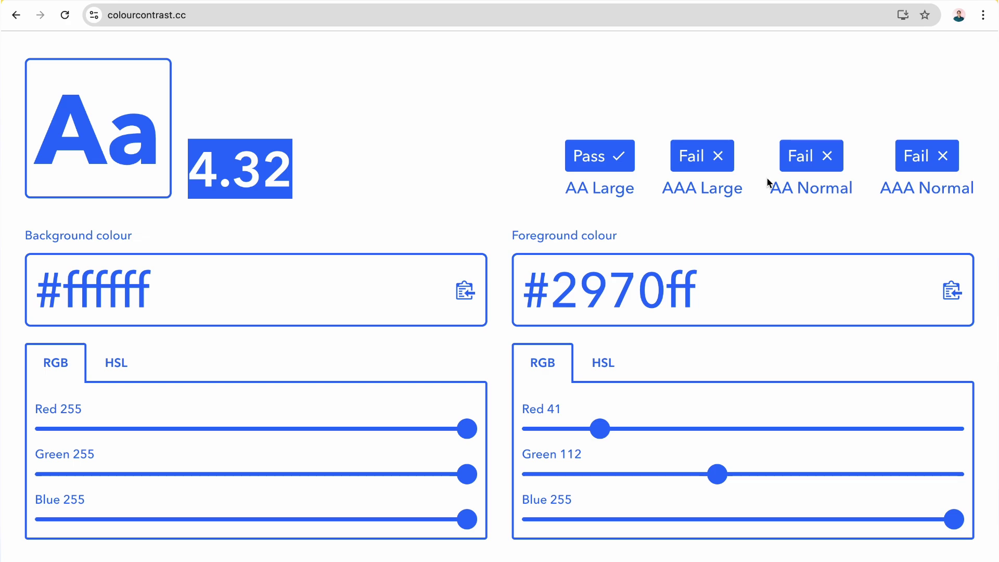
{"action": "left_click", "coordinate": [602, 360]}
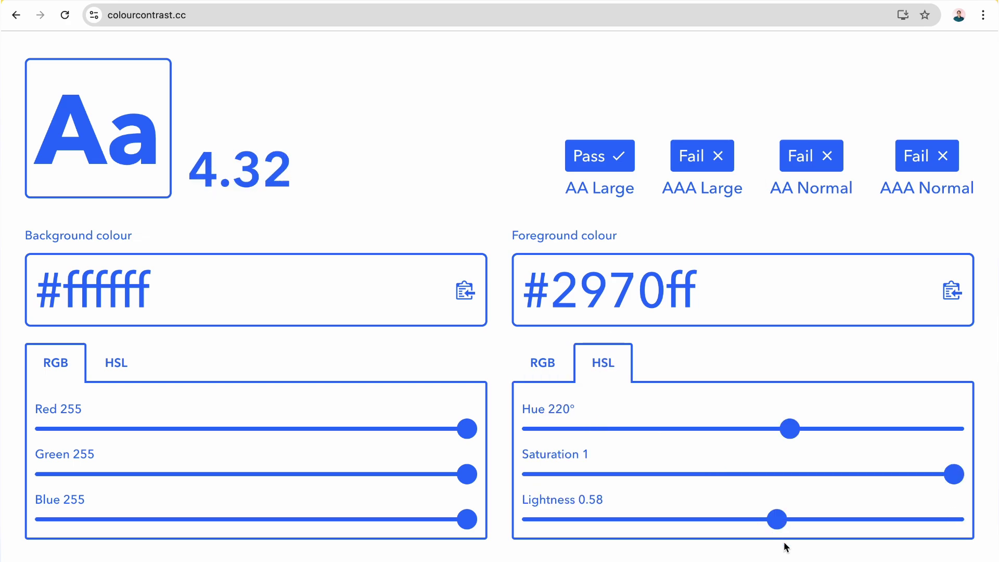
{"action": "left_click", "coordinate": [761, 519]}
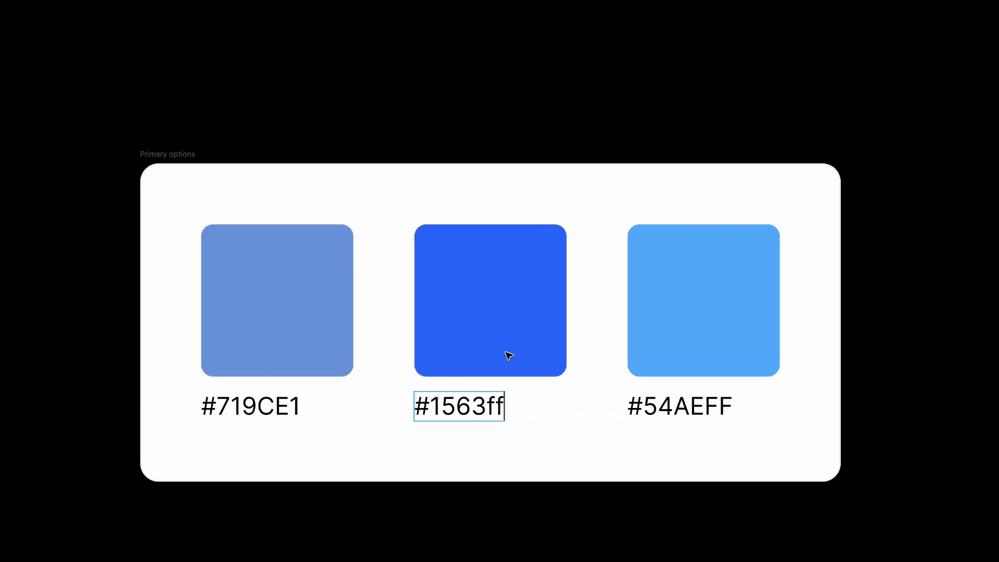
Set the middle swatch's label and square fill to #1563ff
{"action": "key", "text": "Escape"}
{"action": "left_click", "coordinate": [510, 337]}
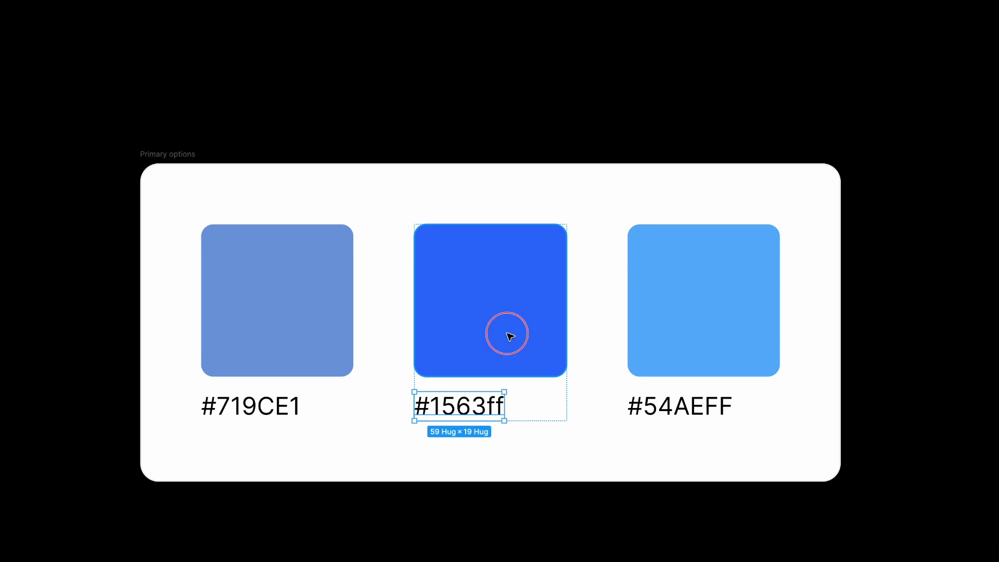
{"action": "key", "text": "super+backslash"}
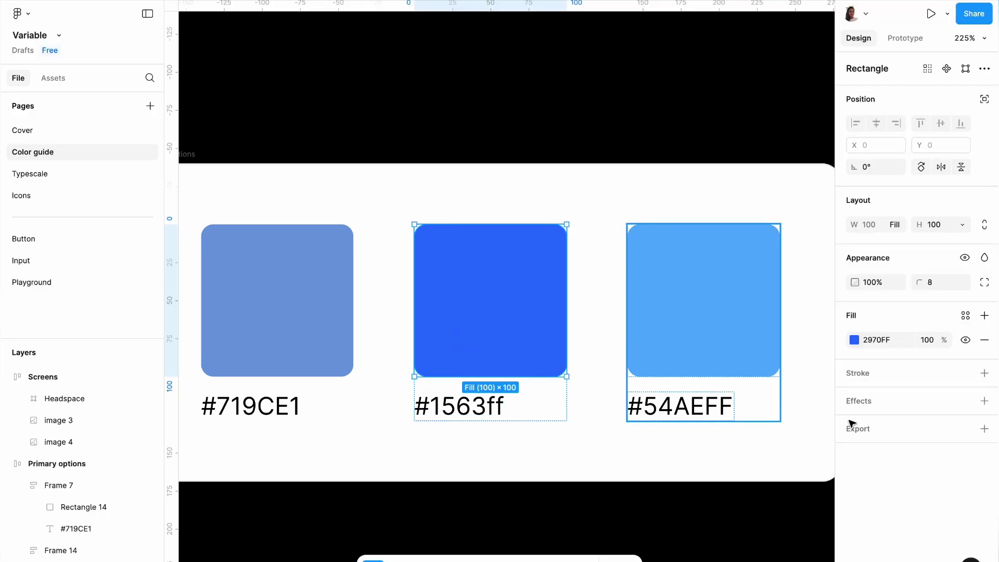
{"action": "left_click", "coordinate": [888, 340]}
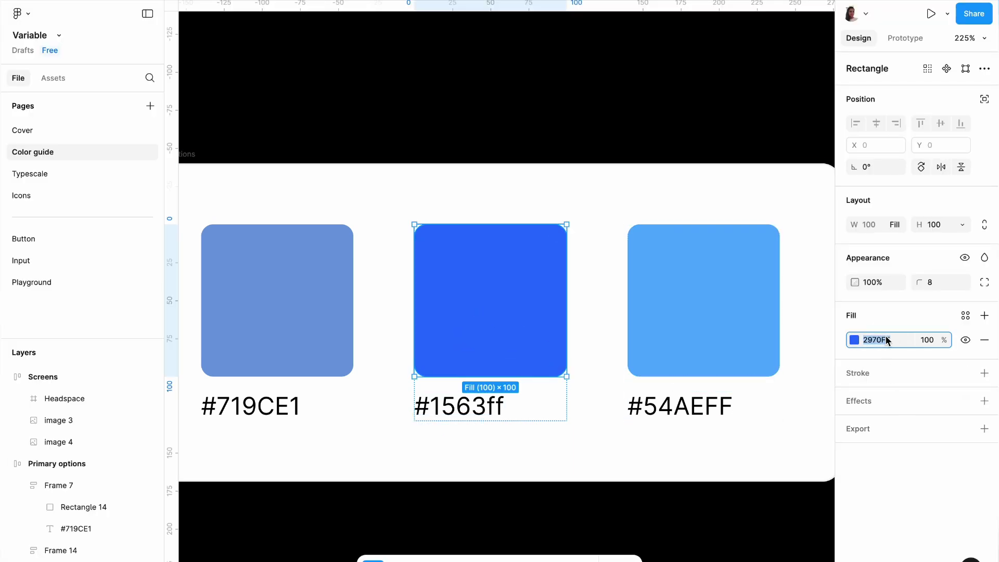
{"action": "type", "text": "#1563ff"}
{"action": "left_click", "coordinate": [742, 112]}
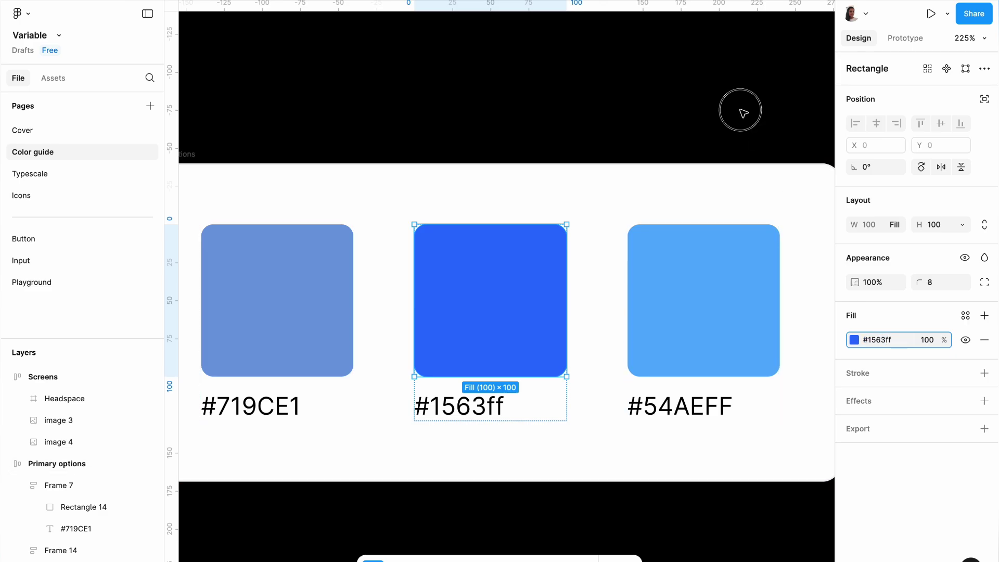
{"action": "scroll", "coordinate": [574, 223], "scroll_direction": "down", "scroll_amount": 2}
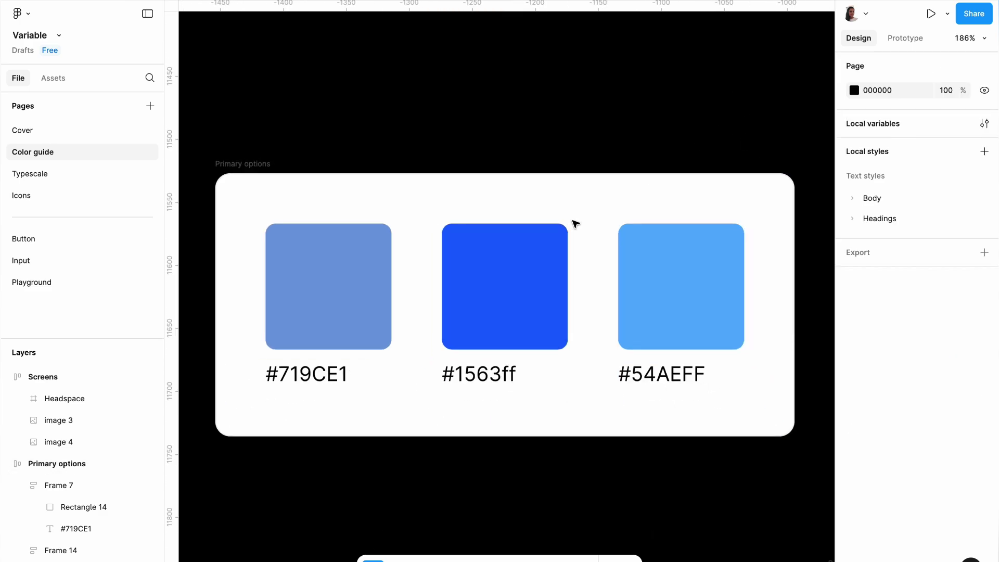
{"action": "scroll", "coordinate": [574, 223], "scroll_direction": "up", "scroll_amount": 2}
Test #54AEFF as the foreground on white, scoring 2.37 and failing every level
{"action": "double_click", "coordinate": [708, 401]}
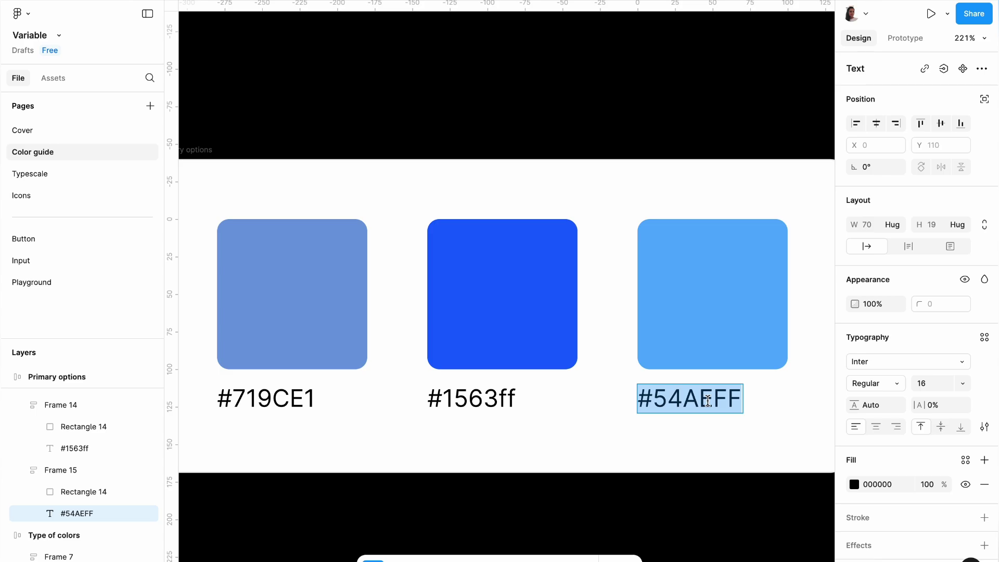
{"action": "key", "text": "ctrl+Right"}
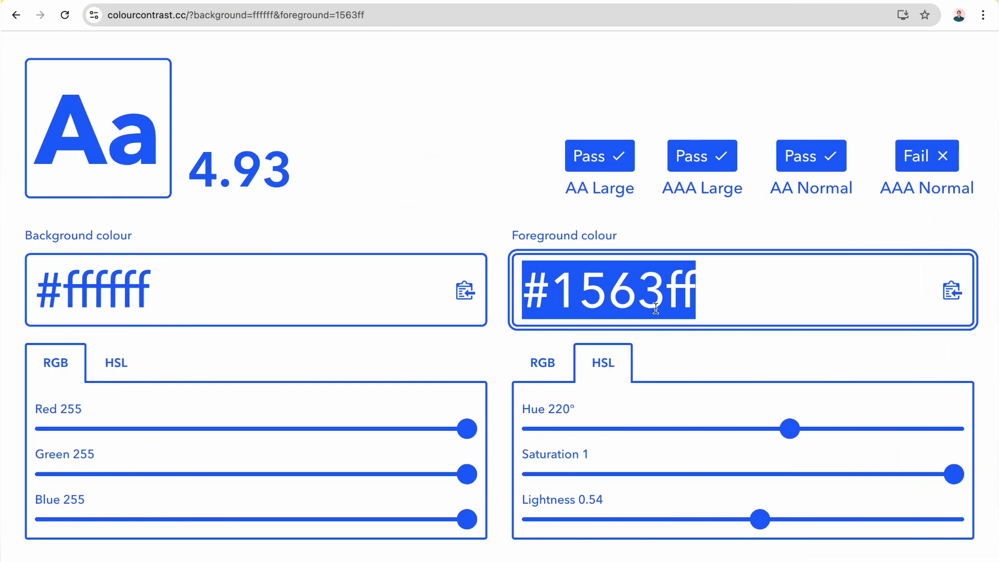
{"action": "type", "text": "#54aeff"}
{"action": "left_click", "coordinate": [446, 160]}
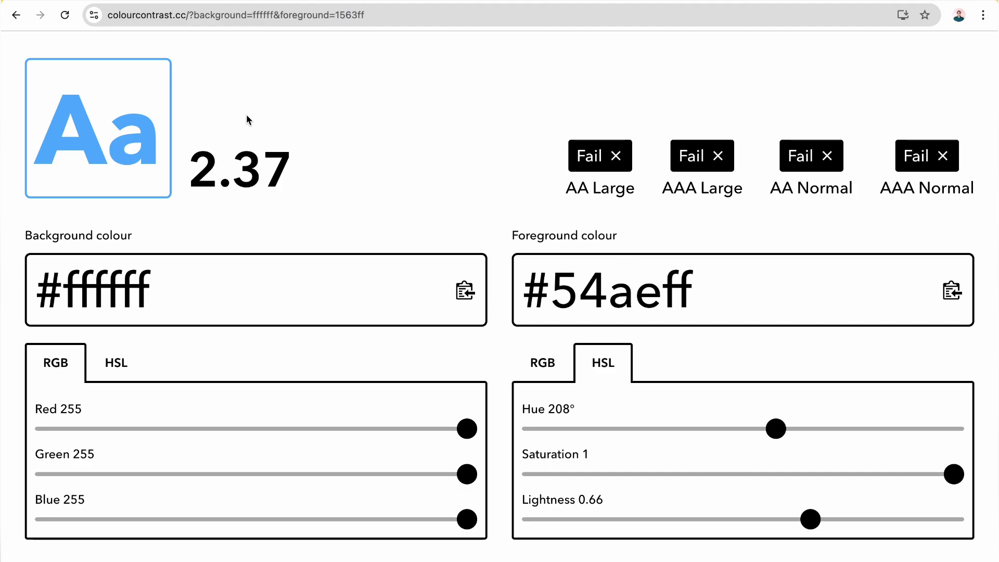
{"action": "key", "text": "super+Tab"}
{"action": "scroll", "coordinate": [417, 217], "scroll_direction": "down", "scroll_amount": 5}
Finish the #54AEFF label edit and select the primary swatches and Error-to-Info group
{"action": "key", "text": "Escape"}
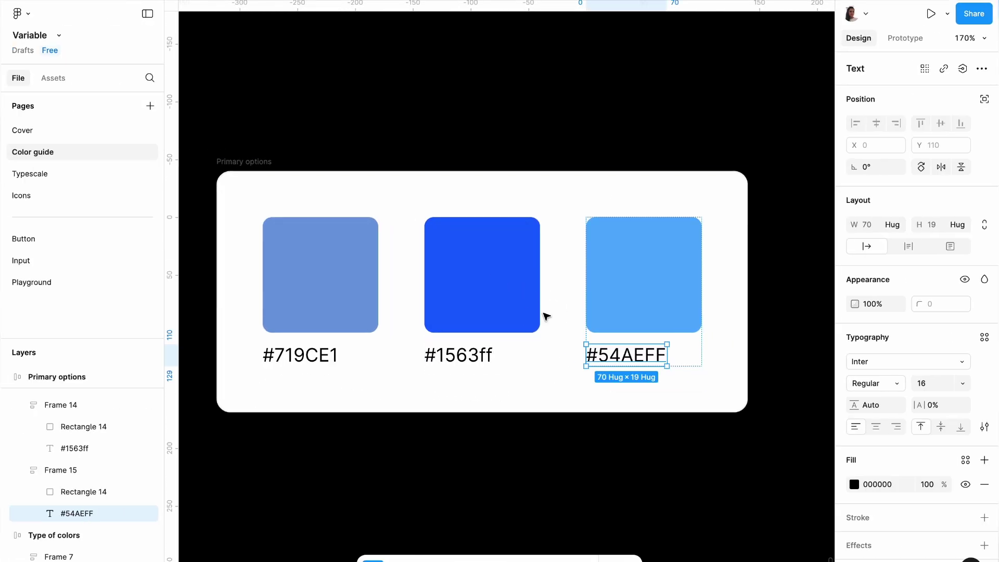
{"action": "left_click", "coordinate": [489, 429]}
{"action": "left_click", "coordinate": [486, 345]}
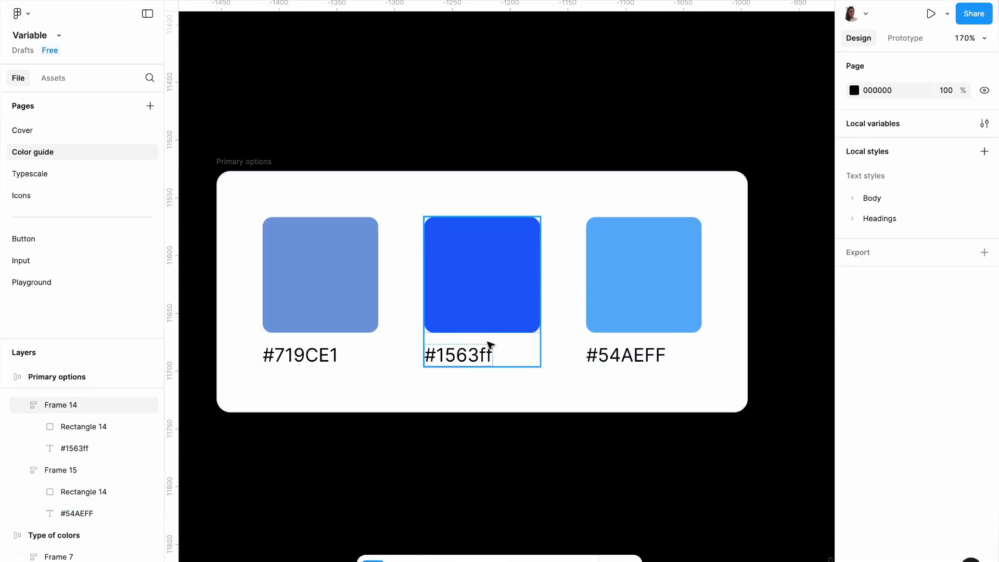
{"action": "scroll", "coordinate": [486, 345], "scroll_direction": "left", "scroll_amount": 1}
{"action": "left_click", "coordinate": [381, 284]}
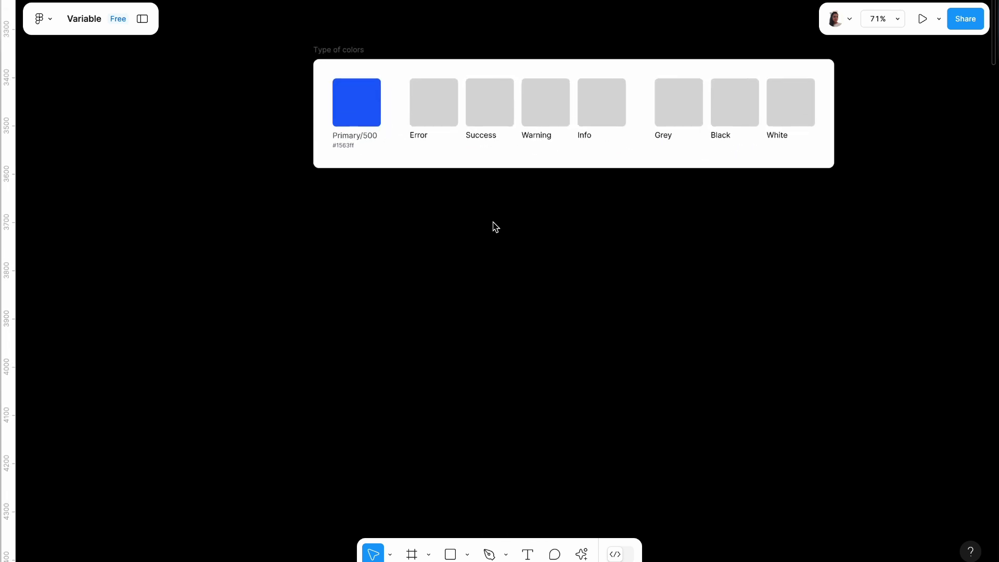
{"action": "left_click", "coordinate": [368, 199]}
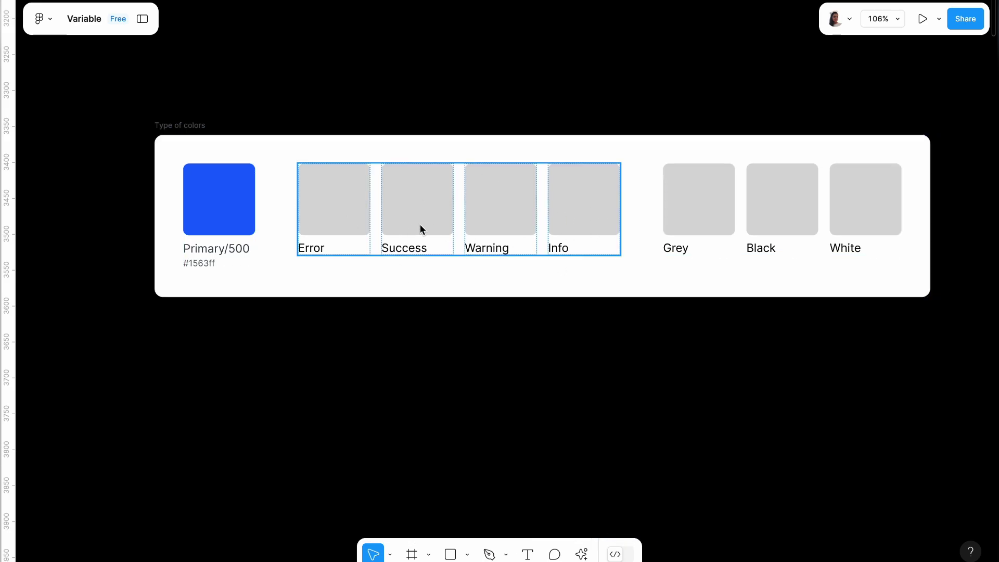
Inspect the semantics card's Success message fill and border colours
{"action": "scroll", "coordinate": [420, 224], "scroll_direction": "down", "scroll_amount": 10}
{"action": "scroll", "coordinate": [420, 224], "scroll_direction": "down", "scroll_amount": 2}
{"action": "scroll", "coordinate": [420, 224], "scroll_direction": "up", "scroll_amount": 12}
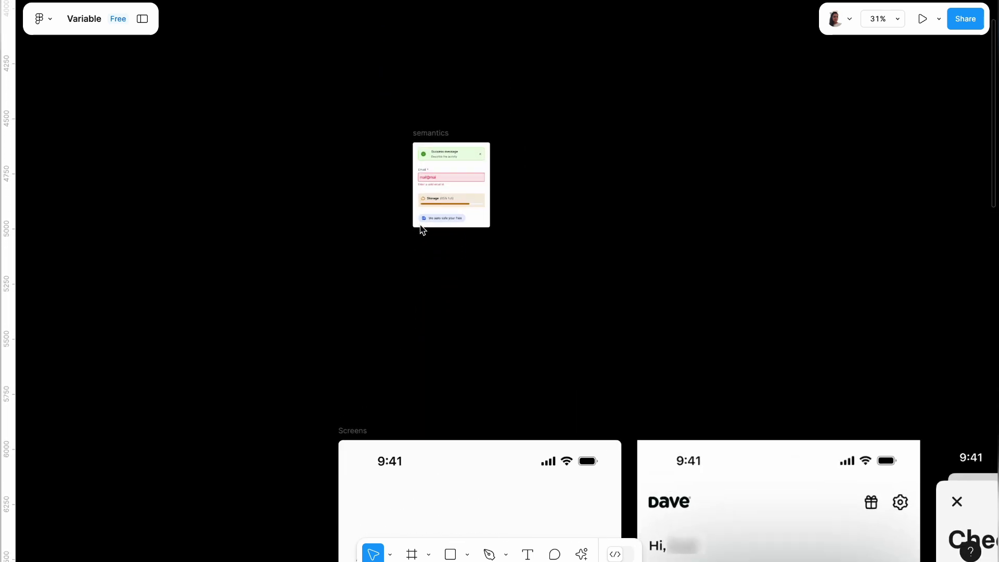
{"action": "scroll", "coordinate": [421, 229], "scroll_direction": "up", "scroll_amount": 4}
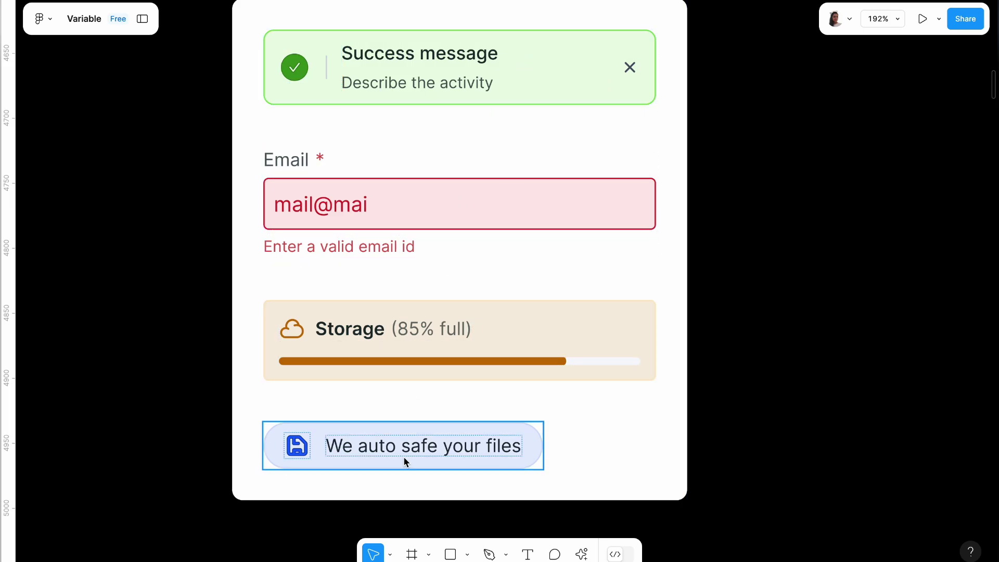
{"action": "scroll", "coordinate": [404, 457], "scroll_direction": "down", "scroll_amount": 2}
{"action": "left_click", "coordinate": [473, 145]}
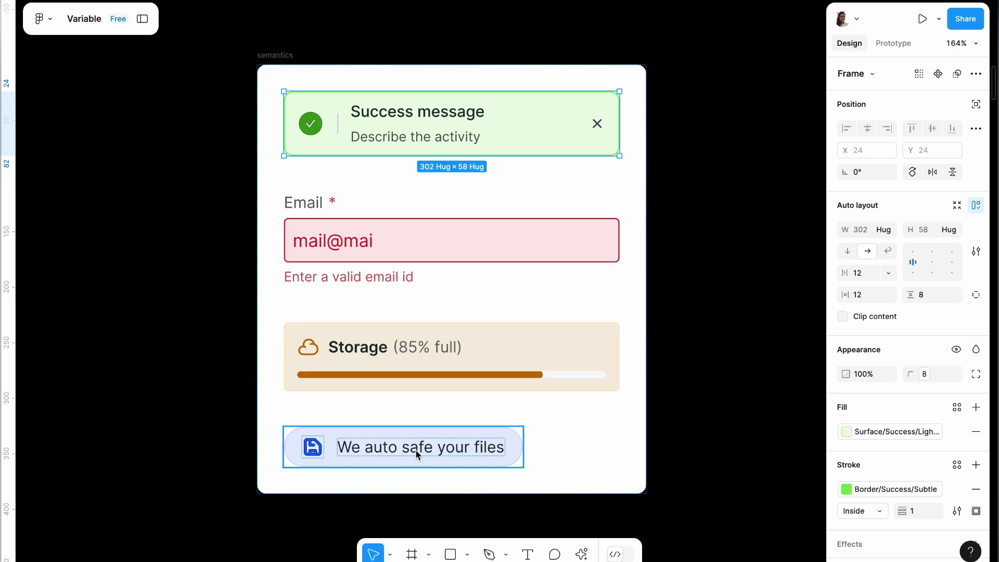
{"action": "left_click", "coordinate": [687, 175]}
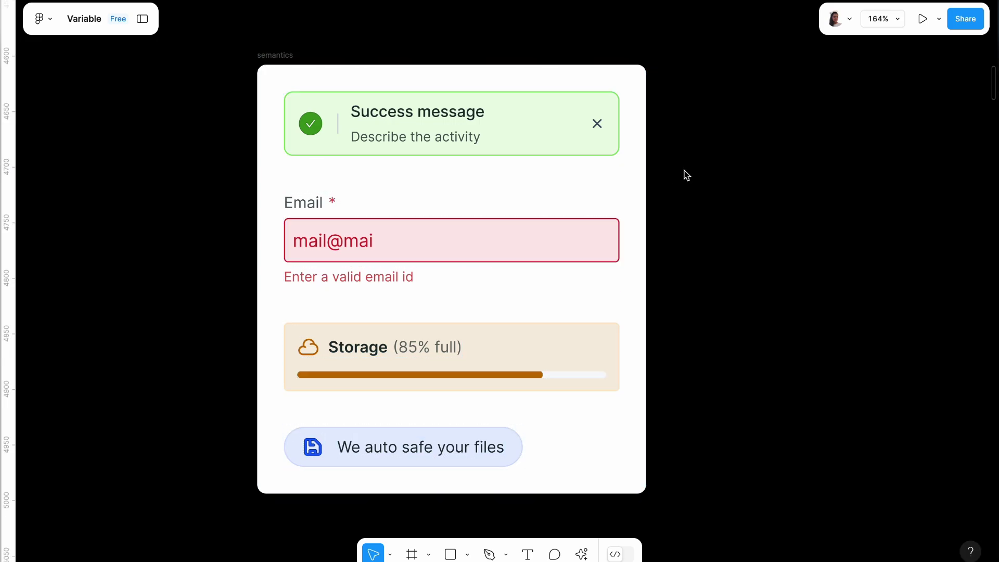
Select and copy the Primary/500 #1563ff hex label text
{"action": "scroll", "coordinate": [687, 174], "scroll_direction": "down", "scroll_amount": 10}
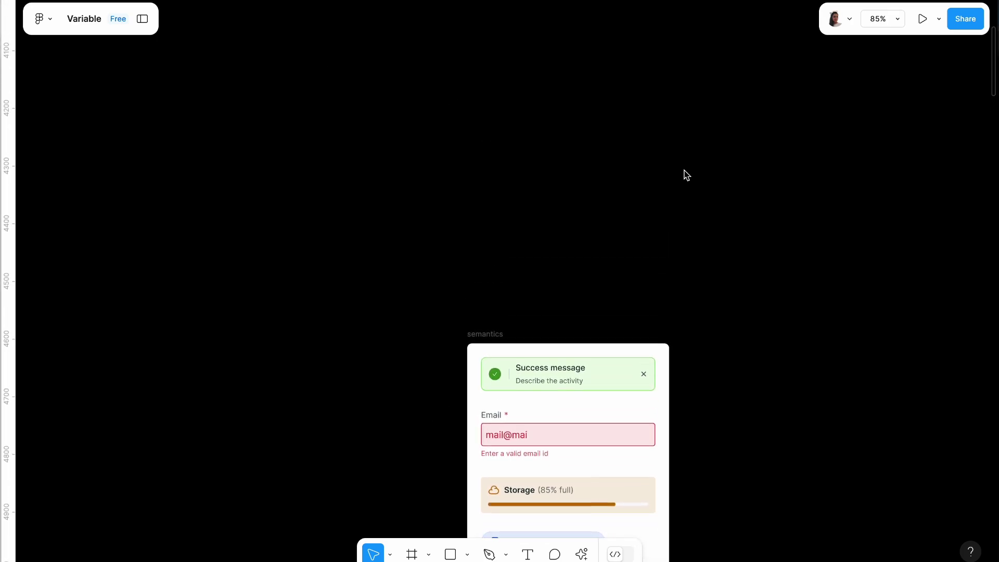
{"action": "scroll", "coordinate": [611, 99], "scroll_direction": "up", "scroll_amount": 10}
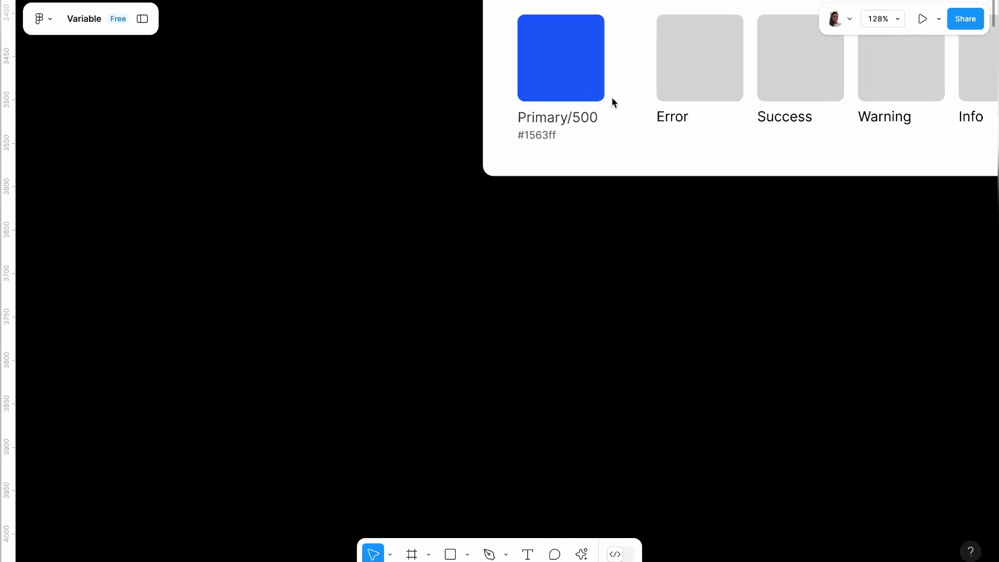
{"action": "scroll", "coordinate": [554, 116], "scroll_direction": "down", "scroll_amount": 5}
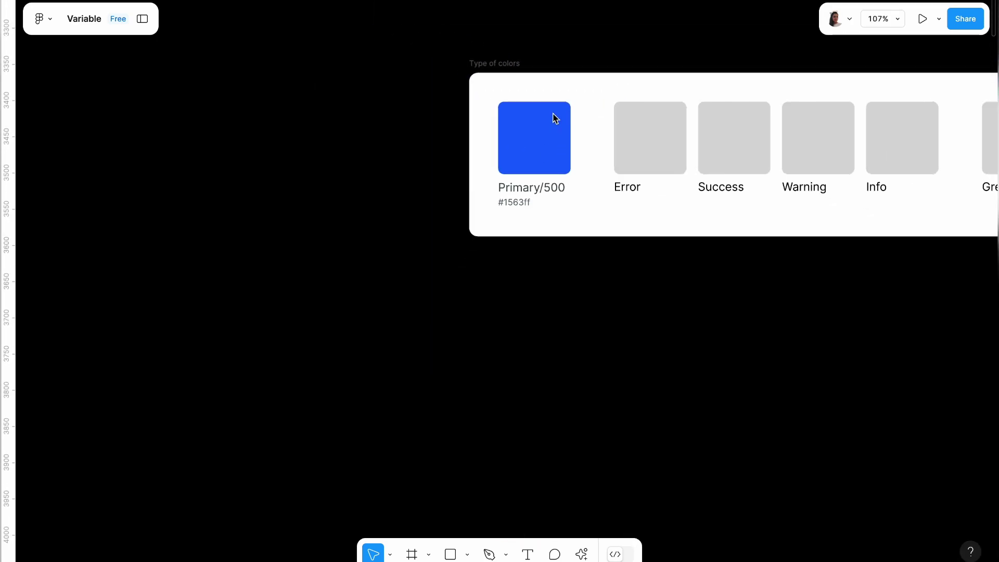
{"action": "scroll", "coordinate": [565, 107], "scroll_direction": "down", "scroll_amount": 10}
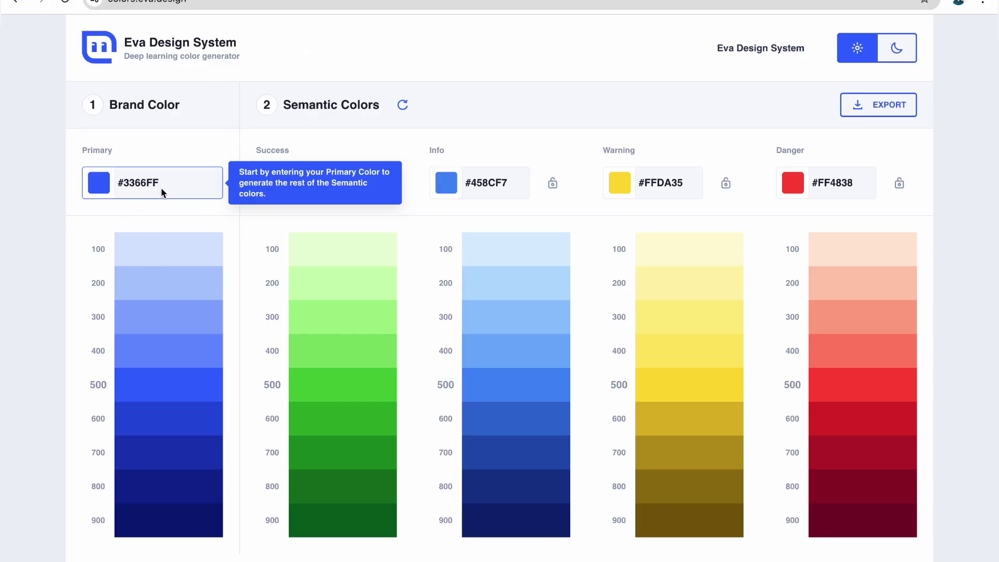
{"action": "key", "text": "super+Tab"}
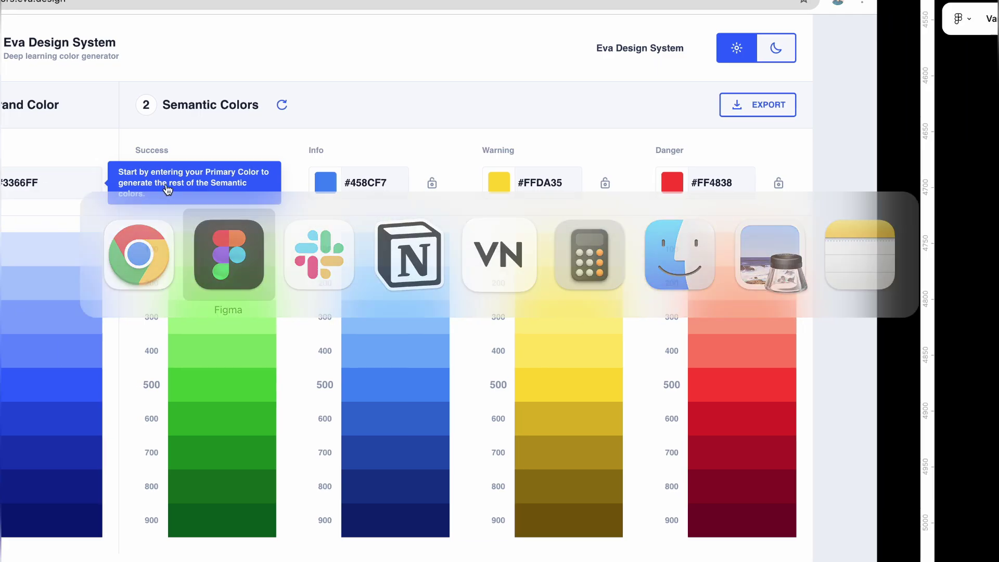
{"action": "scroll", "coordinate": [404, 158], "scroll_direction": "up", "scroll_amount": 5}
{"action": "scroll", "coordinate": [404, 158], "scroll_direction": "up", "scroll_amount": 5}
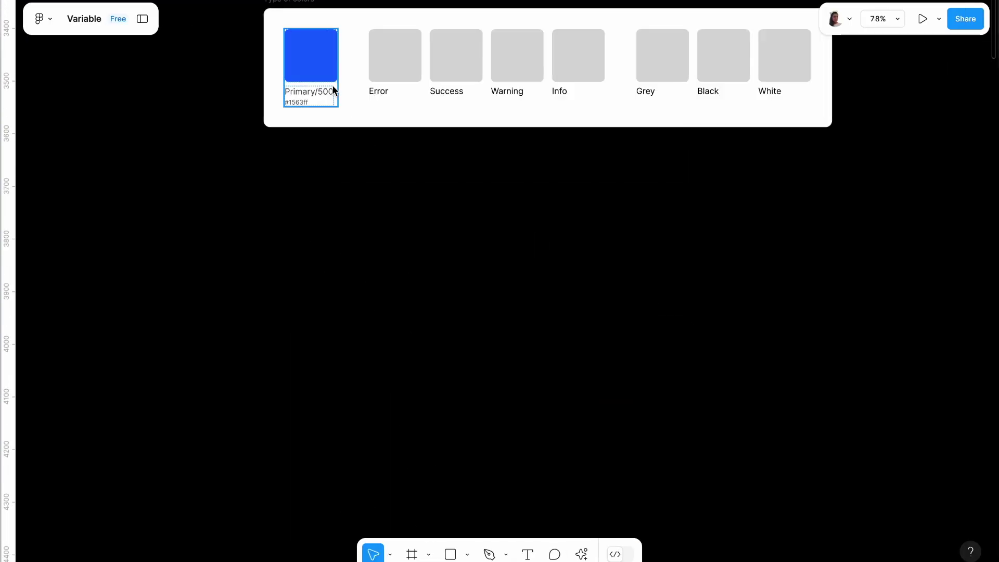
{"action": "scroll", "coordinate": [315, 73], "scroll_direction": "up", "scroll_amount": 3}
{"action": "left_click", "coordinate": [314, 73]}
{"action": "left_click", "coordinate": [260, 119]}
{"action": "double_click", "coordinate": [267, 117]}
{"action": "key", "text": "ctrl+c"}
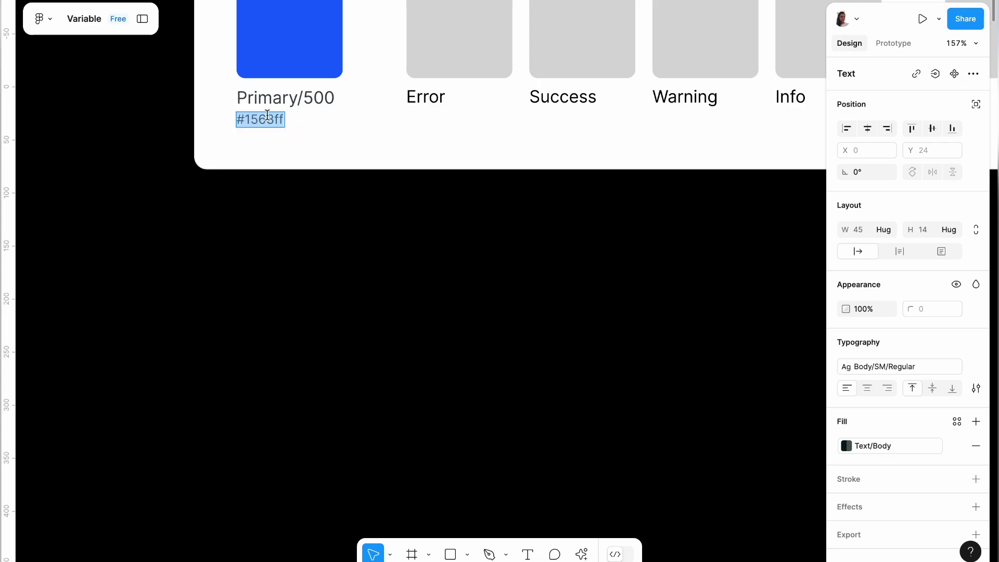
{"action": "key", "text": "super+Tab"}
Enter #1563FF as Eva's primary colour and regenerate Success, Info, Warning and Danger colours
{"action": "double_click", "coordinate": [146, 182]}
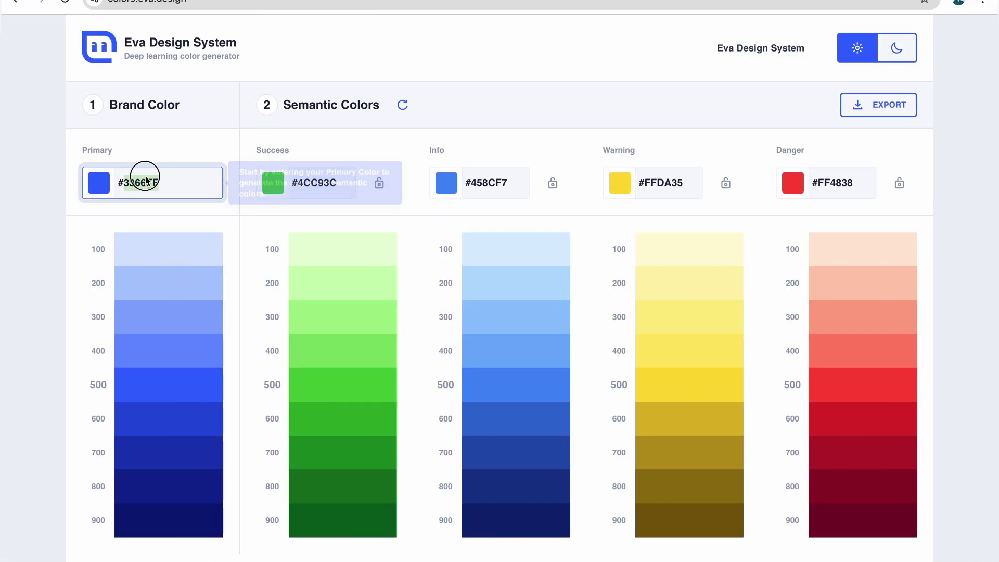
{"action": "key", "text": "ctrl+v"}
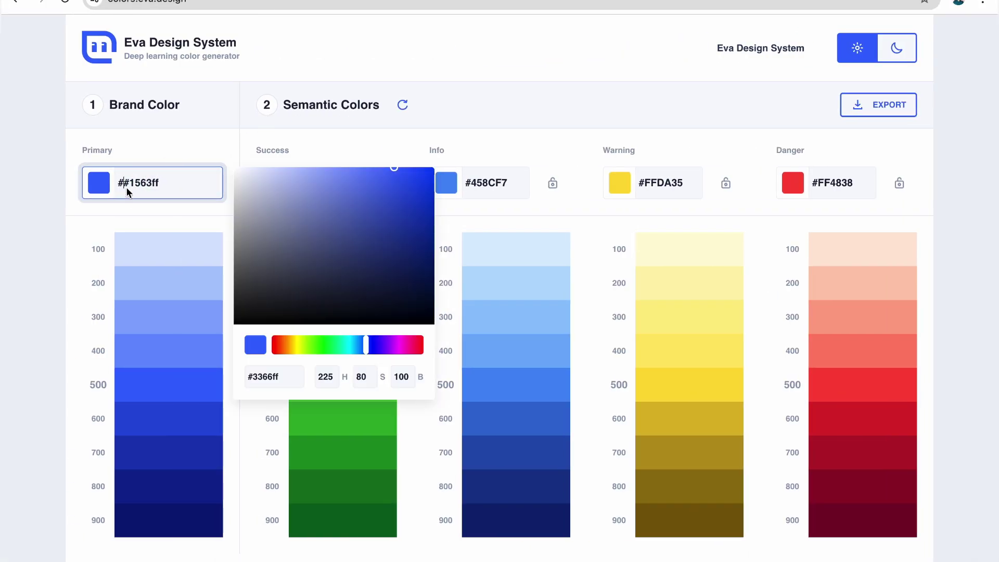
{"action": "key", "text": "BackSpace"}
{"action": "left_click", "coordinate": [179, 146]}
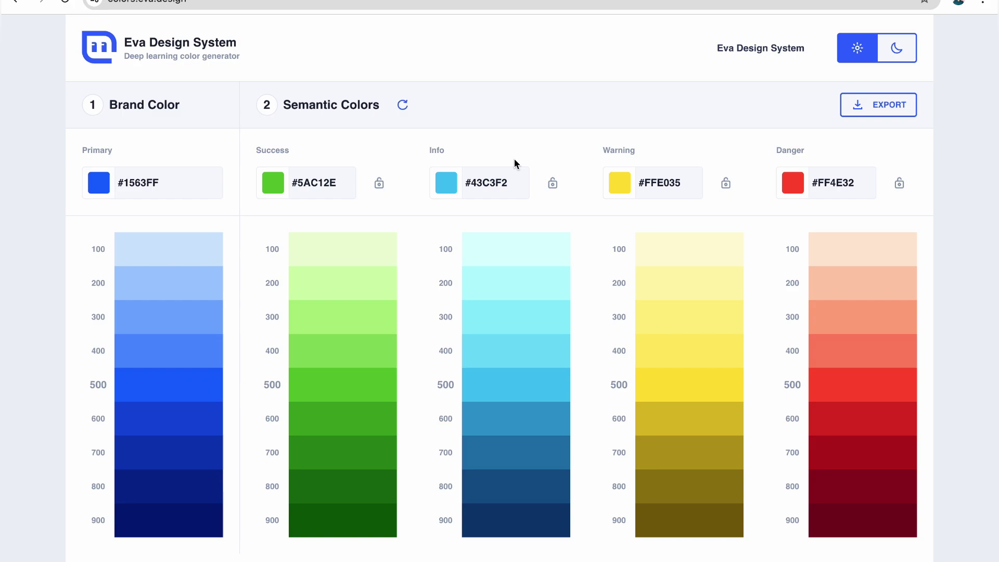
{"action": "left_click", "coordinate": [401, 104]}
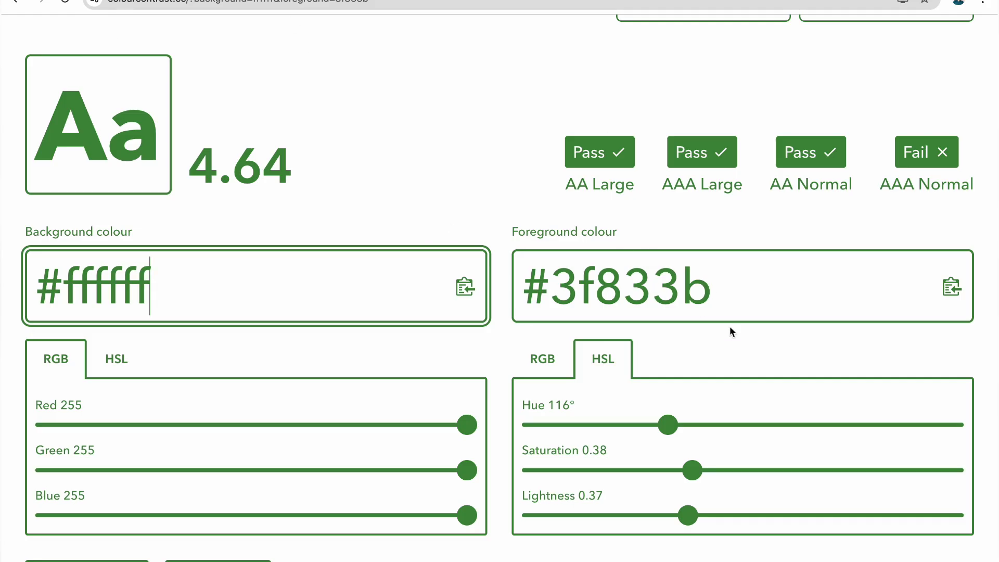
Darken the success green to #258827 by lowering its lightness and saturation
{"action": "type", "text": "#26a128"}
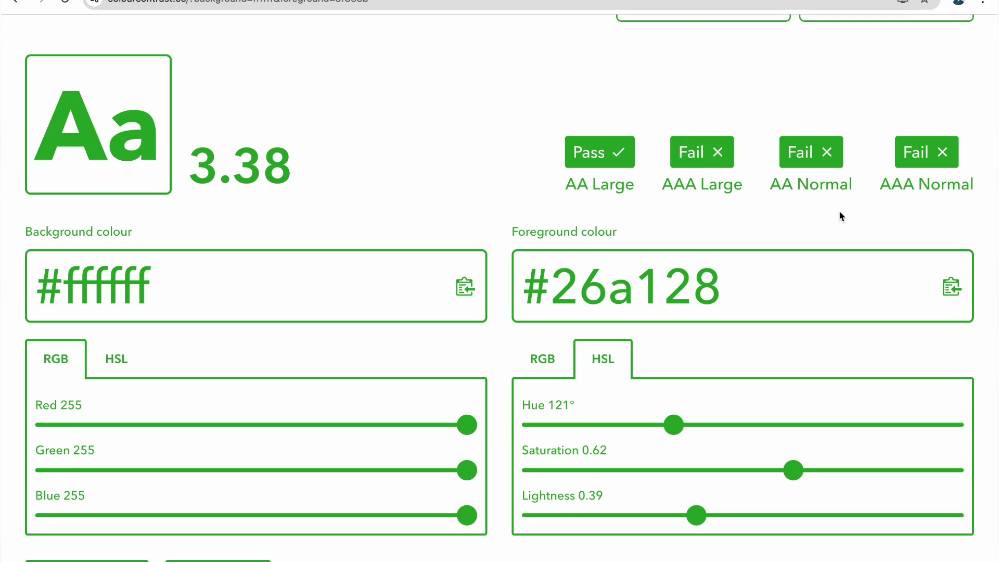
{"action": "left_click_drag", "start_coordinate": [677, 515], "coordinate": [671, 516]}
{"action": "left_click_drag", "start_coordinate": [787, 470], "coordinate": [774, 470]}
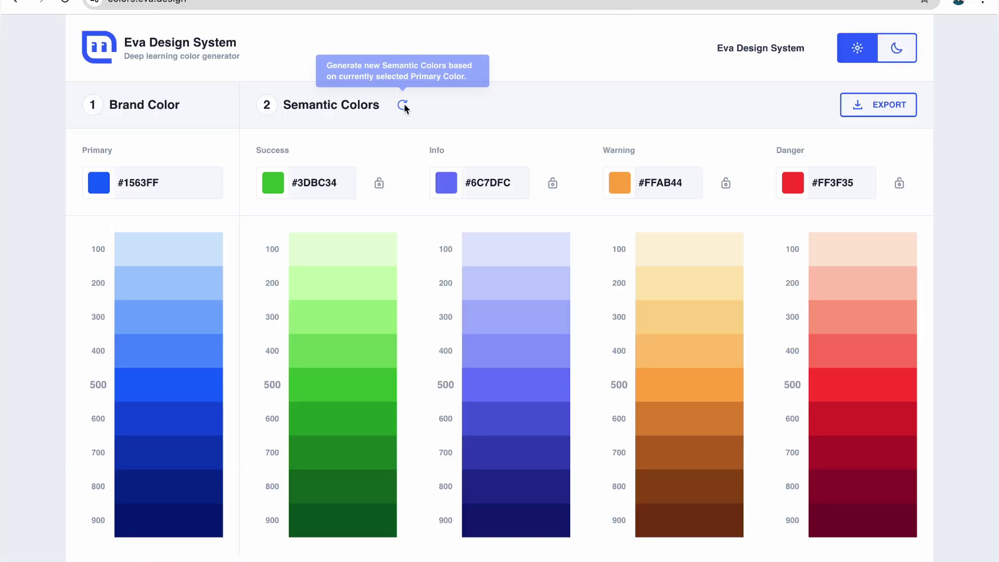
Regenerate the semantic colours twice and copy the warning colour's hex value
{"action": "left_click", "coordinate": [403, 102]}
{"action": "left_click", "coordinate": [404, 103]}
{"action": "left_click", "coordinate": [687, 386]}
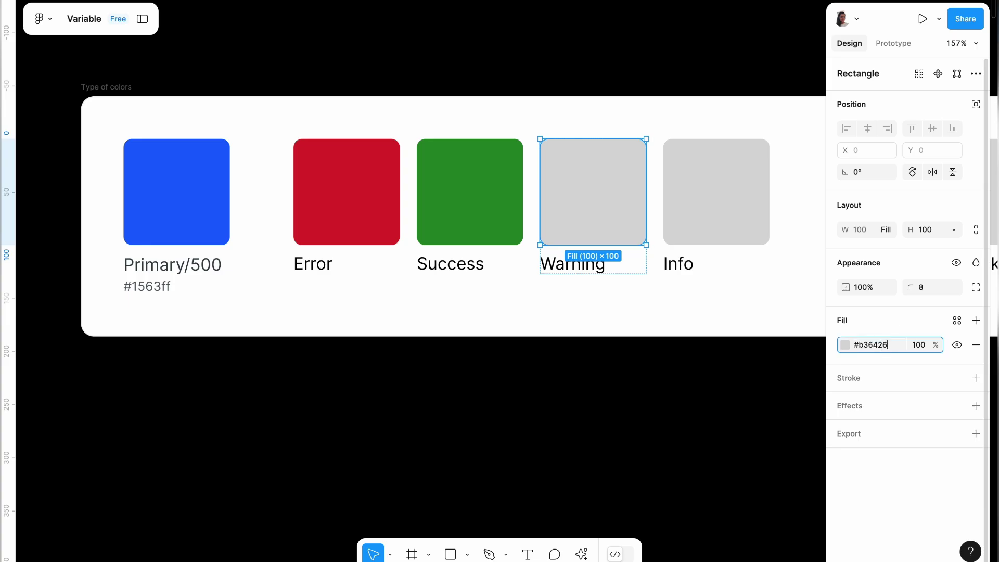
{"action": "left_click", "coordinate": [491, 480]}
Select the Error label and eyedrop the Primary blue #1563ff into the Info swatch
{"action": "left_click", "coordinate": [297, 256]}
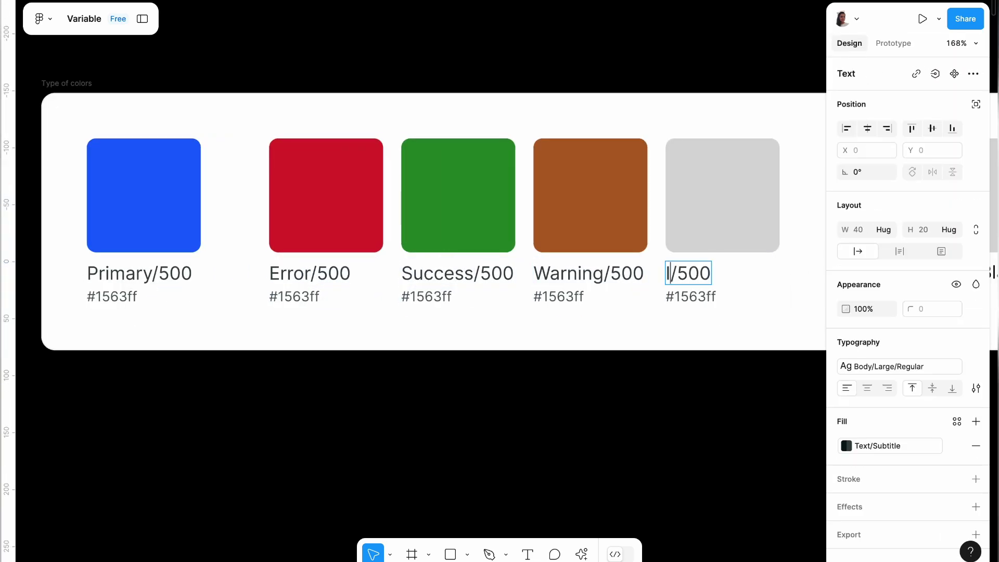
{"action": "left_click", "coordinate": [300, 300]}
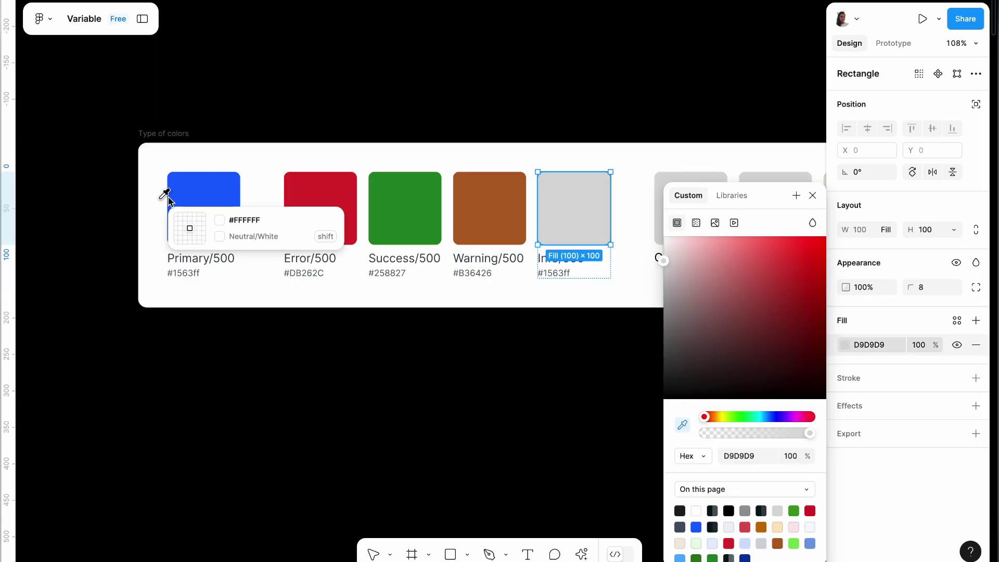
{"action": "left_click", "coordinate": [166, 195]}
{"action": "scroll", "coordinate": [357, 323], "scroll_direction": "down", "scroll_amount": 3}
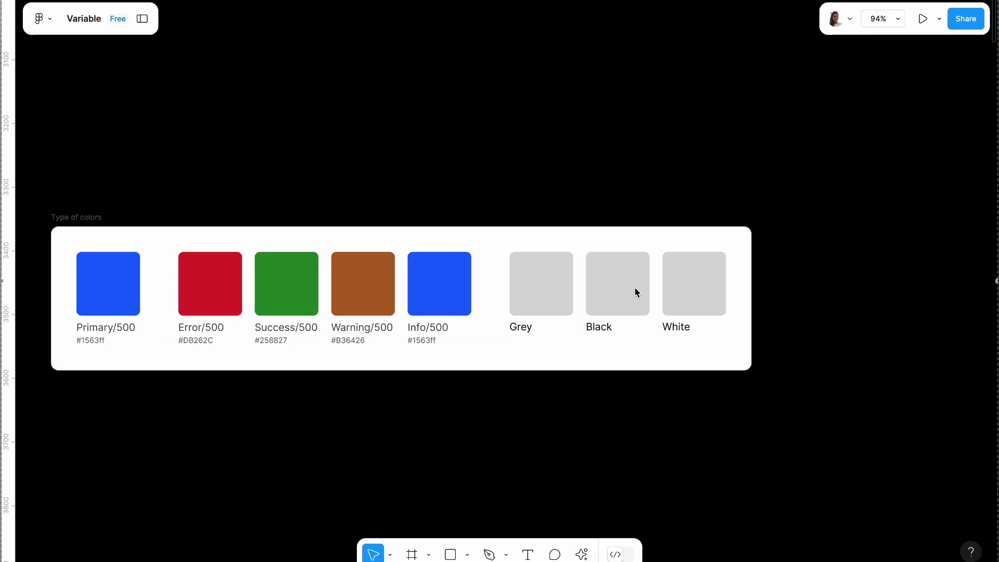
{"action": "scroll", "coordinate": [635, 287], "scroll_direction": "up", "scroll_amount": 3}
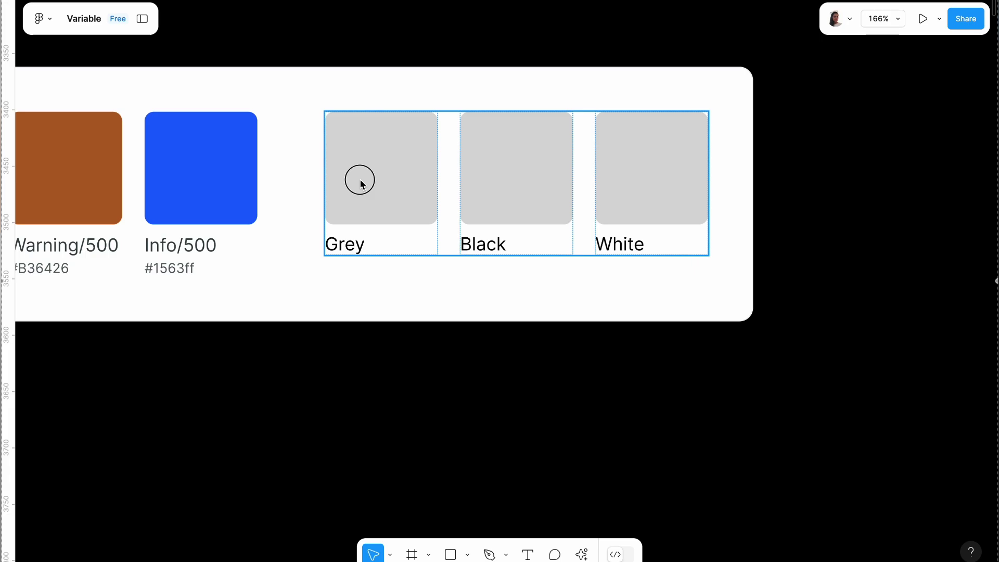
Select the Grey, Black and White group and grab the Info swatch's #1563ff label text
{"action": "left_click", "coordinate": [357, 178]}
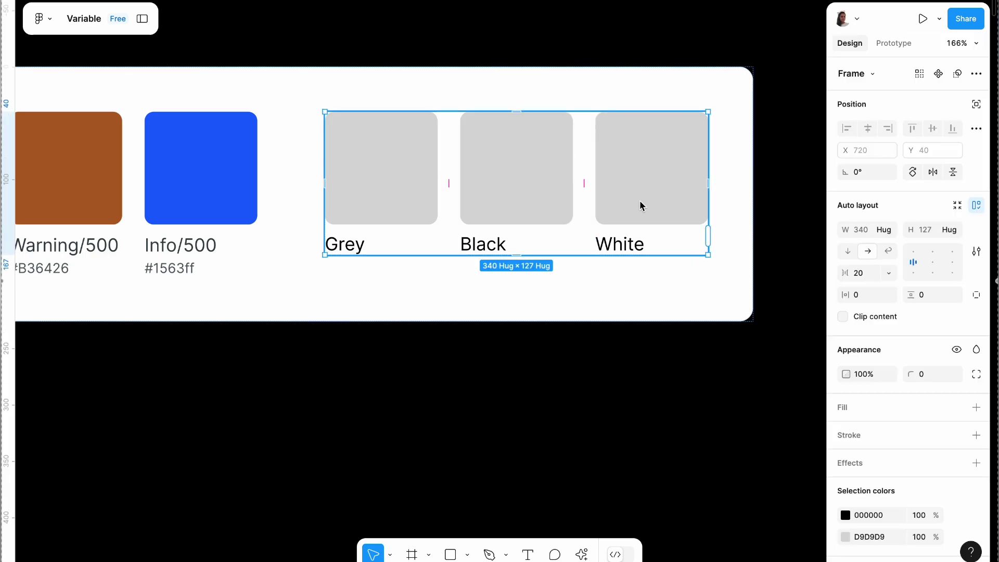
{"action": "scroll", "coordinate": [501, 338], "scroll_direction": "right", "scroll_amount": 2}
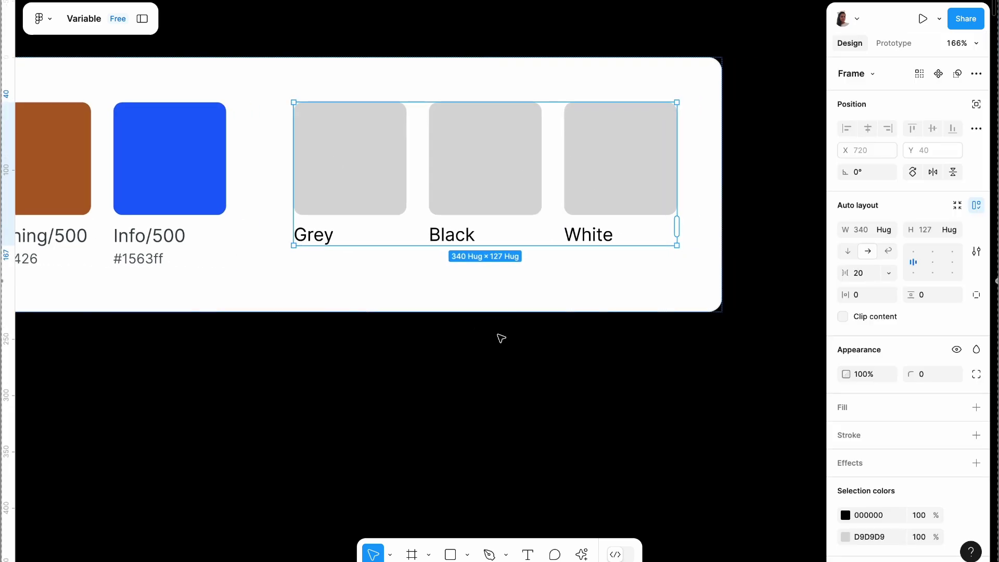
{"action": "scroll", "coordinate": [501, 338], "scroll_direction": "left", "scroll_amount": 3}
{"action": "scroll", "coordinate": [501, 339], "scroll_direction": "down", "scroll_amount": 5}
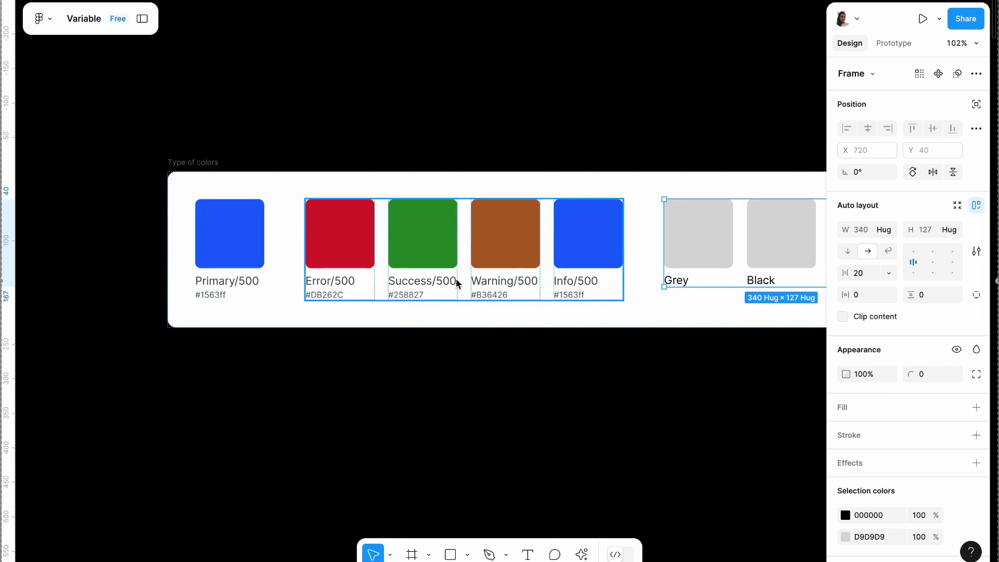
{"action": "scroll", "coordinate": [456, 283], "scroll_direction": "right", "scroll_amount": 5}
{"action": "scroll", "coordinate": [570, 283], "scroll_direction": "left", "scroll_amount": 2}
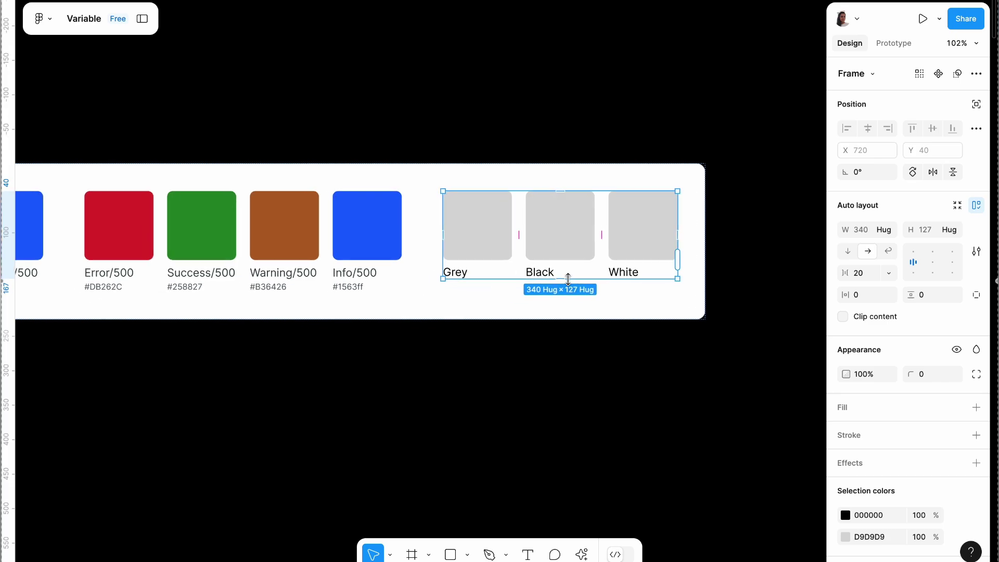
{"action": "scroll", "coordinate": [513, 252], "scroll_direction": "up", "scroll_amount": 3}
{"action": "left_click", "coordinate": [295, 212]}
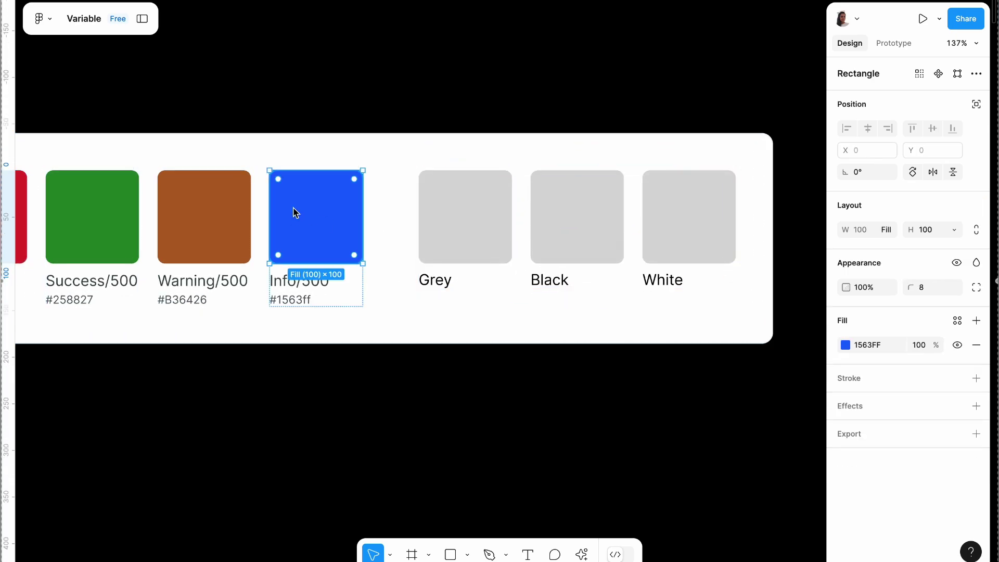
{"action": "left_click", "coordinate": [288, 298]}
{"action": "double_click", "coordinate": [290, 298]}
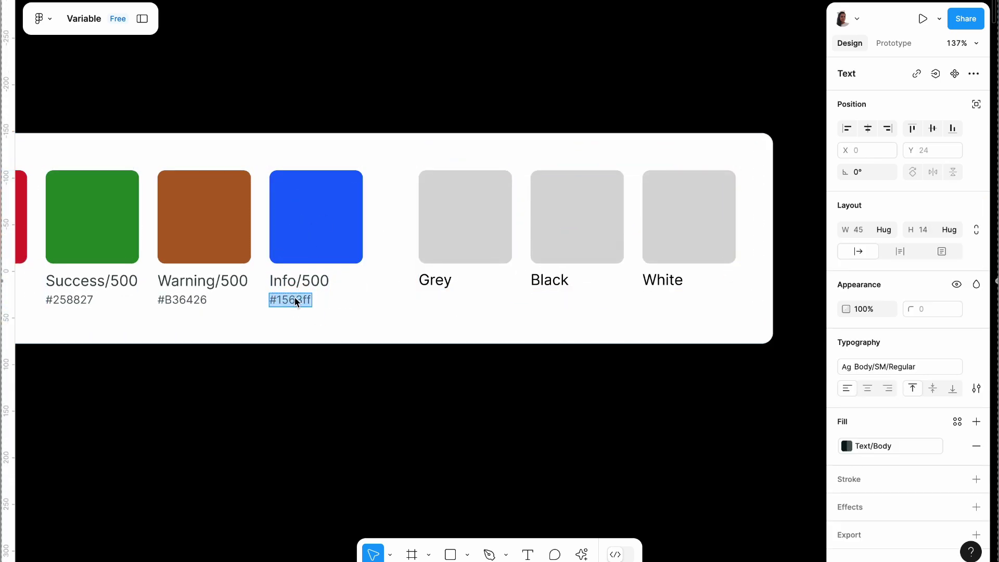
Recolour the Grey swatch's fill to slate grey #707B90
{"action": "left_click", "coordinate": [494, 243]}
{"action": "left_click", "coordinate": [885, 346]}
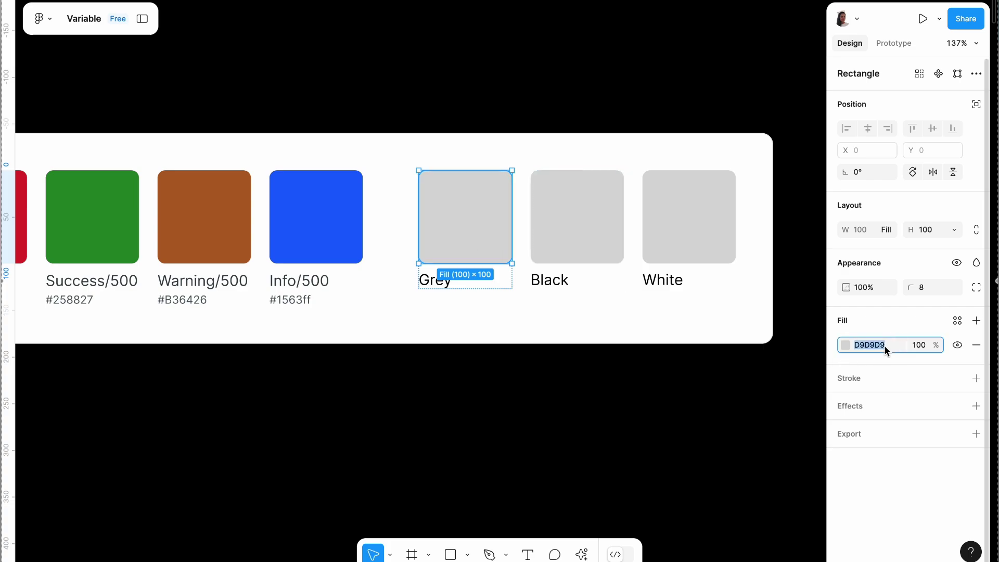
{"action": "key", "text": "Return"}
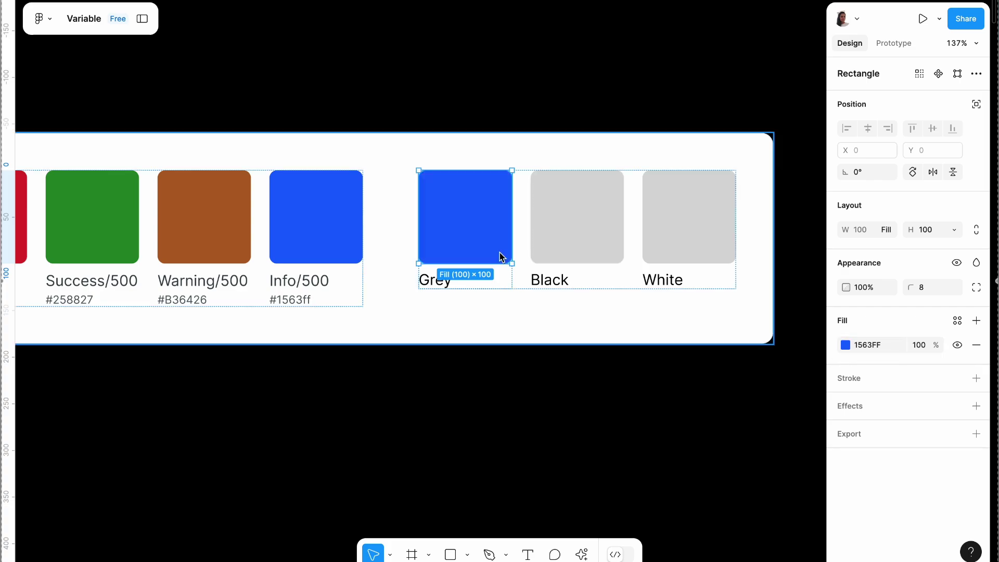
{"action": "left_click", "coordinate": [845, 346]}
{"action": "scroll", "coordinate": [570, 243], "scroll_direction": "up", "scroll_amount": 5}
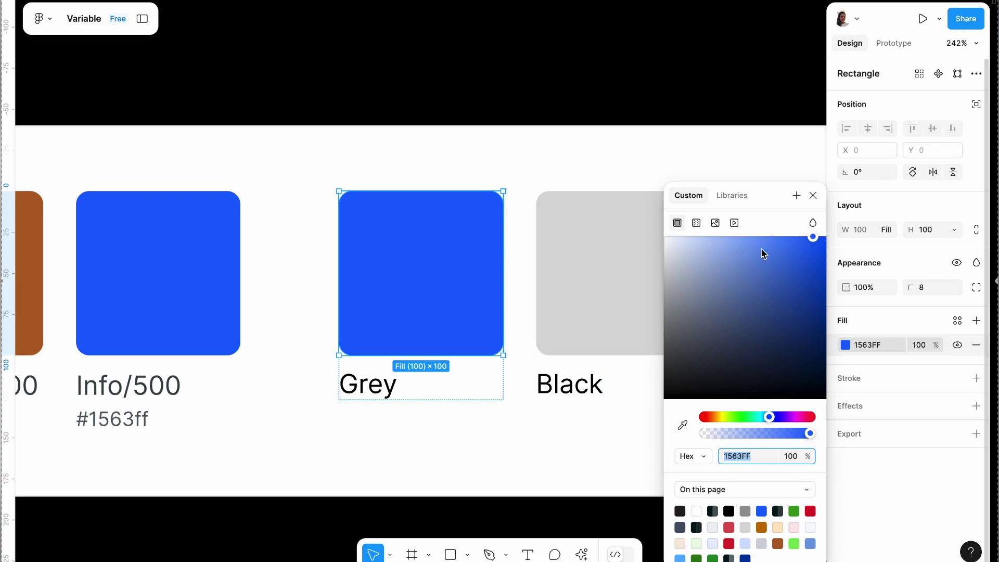
{"action": "left_click", "coordinate": [699, 316]}
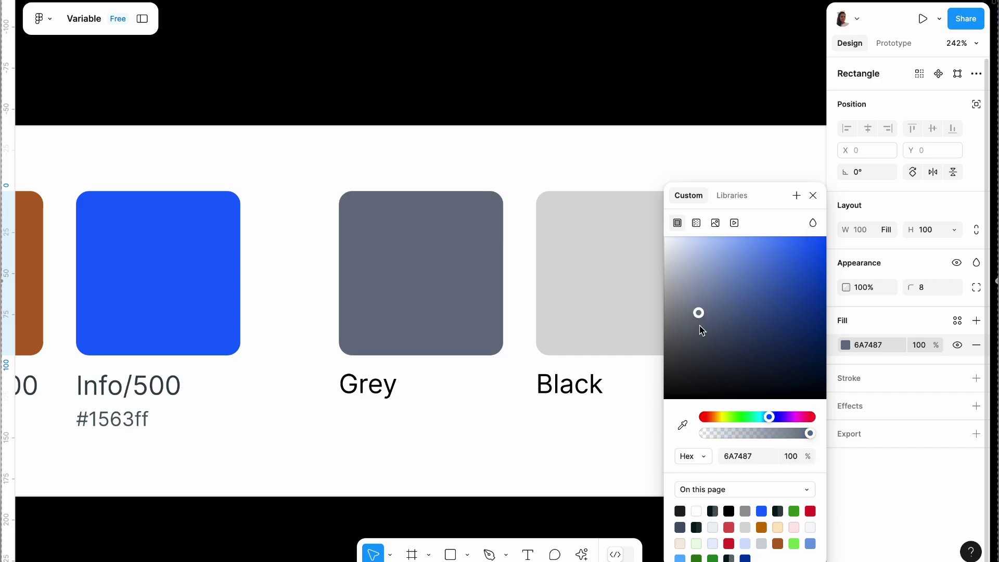
{"action": "left_click_drag", "start_coordinate": [700, 324], "coordinate": [701, 317]}
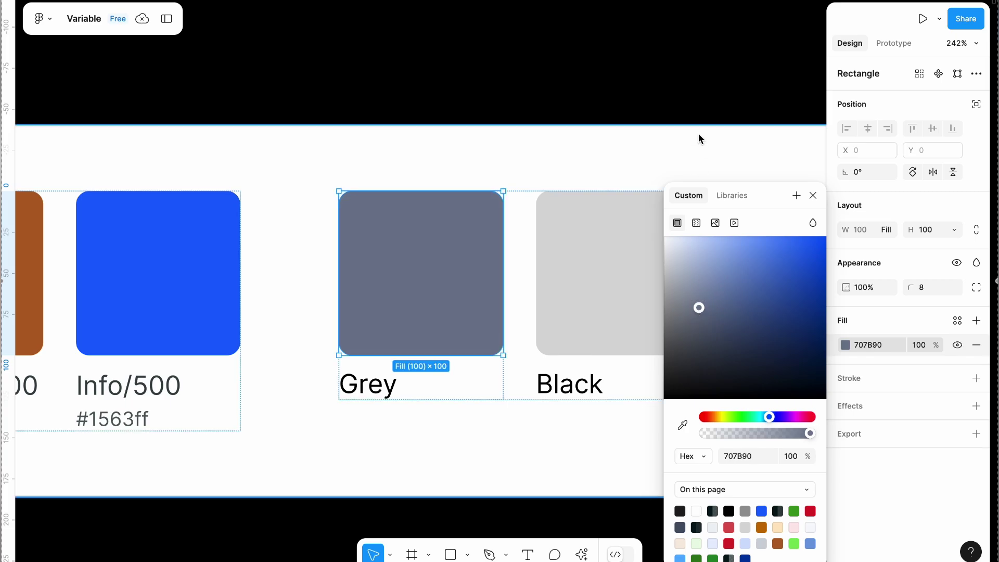
{"action": "scroll", "coordinate": [523, 305], "scroll_direction": "right", "scroll_amount": 2}
{"action": "left_click", "coordinate": [522, 305]}
Fill the Black swatch with near-black #24282F and tint the White swatch near-white
{"action": "left_click", "coordinate": [631, 153]}
{"action": "scroll", "coordinate": [631, 153], "scroll_direction": "right", "scroll_amount": 2}
{"action": "left_click", "coordinate": [635, 197]}
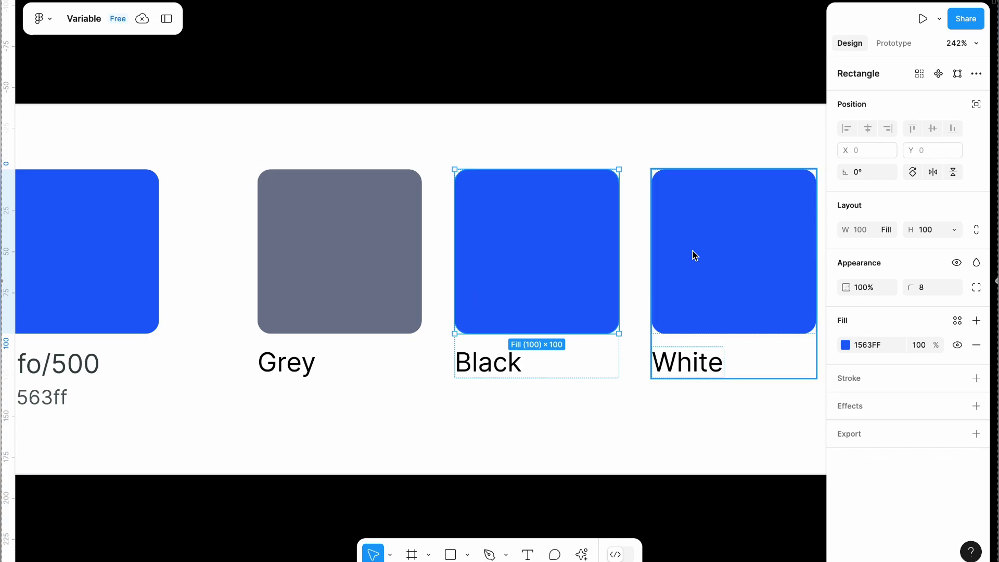
{"action": "scroll", "coordinate": [694, 255], "scroll_direction": "right", "scroll_amount": 4}
{"action": "left_click", "coordinate": [846, 345]}
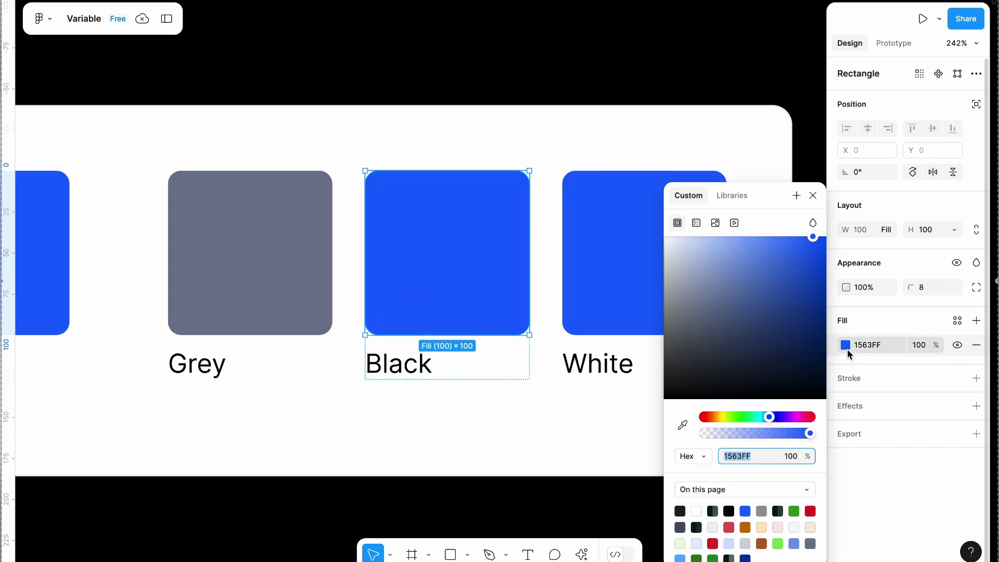
{"action": "left_click_drag", "start_coordinate": [704, 359], "coordinate": [705, 372]}
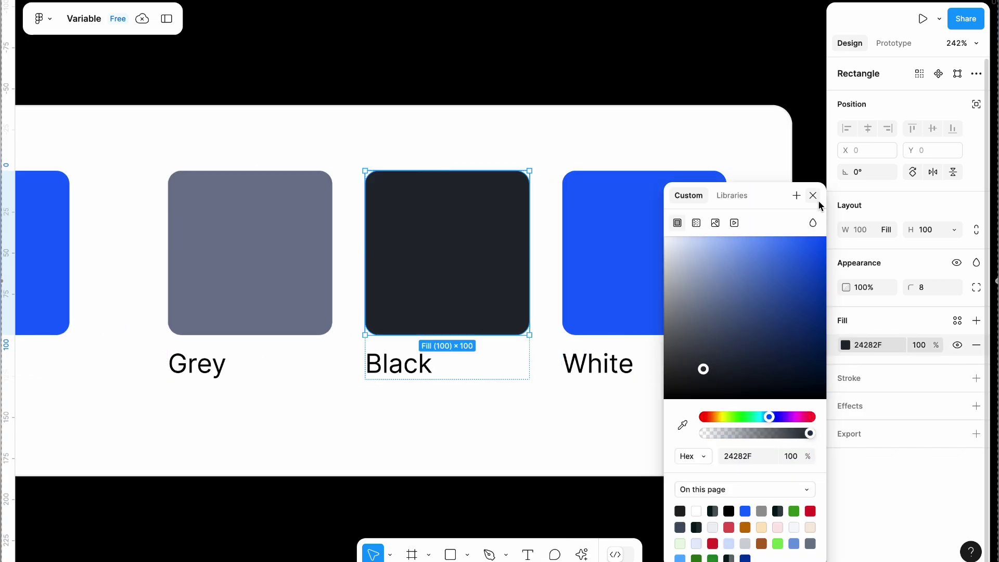
{"action": "key", "text": "Tab"}
{"action": "left_click", "coordinate": [670, 239]}
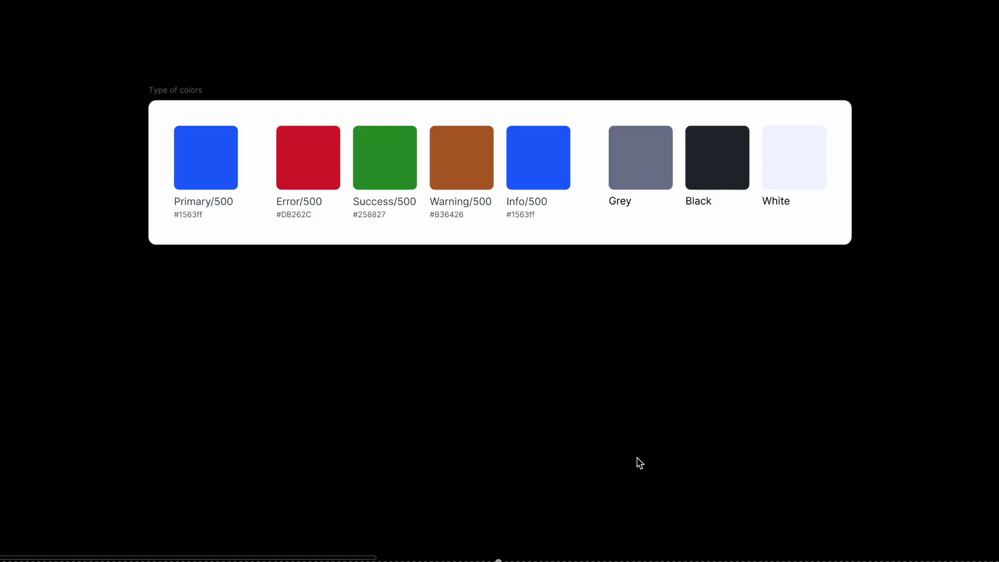
Change the right sample Button's fill from 1563FF to deep navy 07348E, then bring the semantics card into view
{"action": "scroll", "coordinate": [598, 361], "scroll_direction": "down", "scroll_amount": 3}
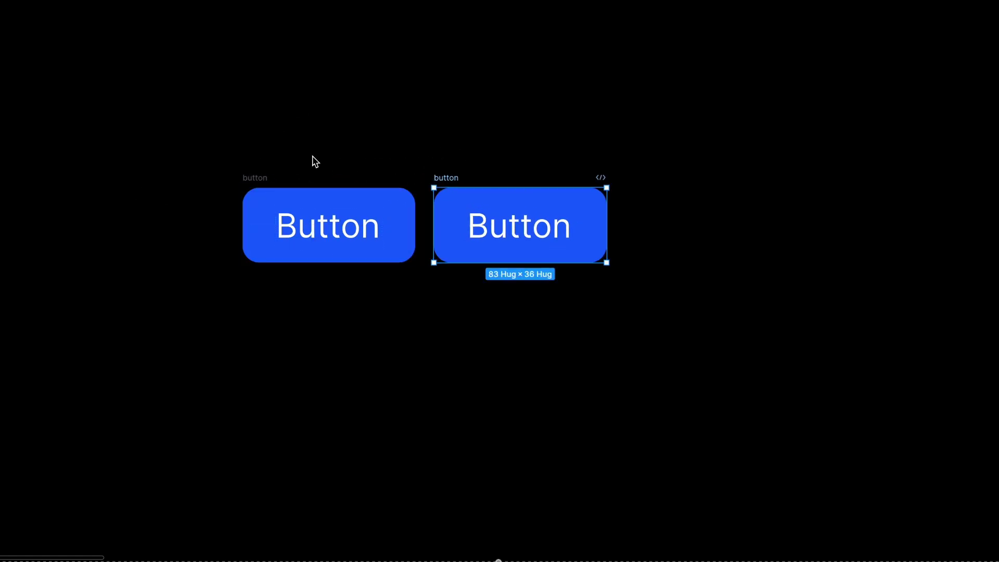
{"action": "left_click", "coordinate": [251, 214]}
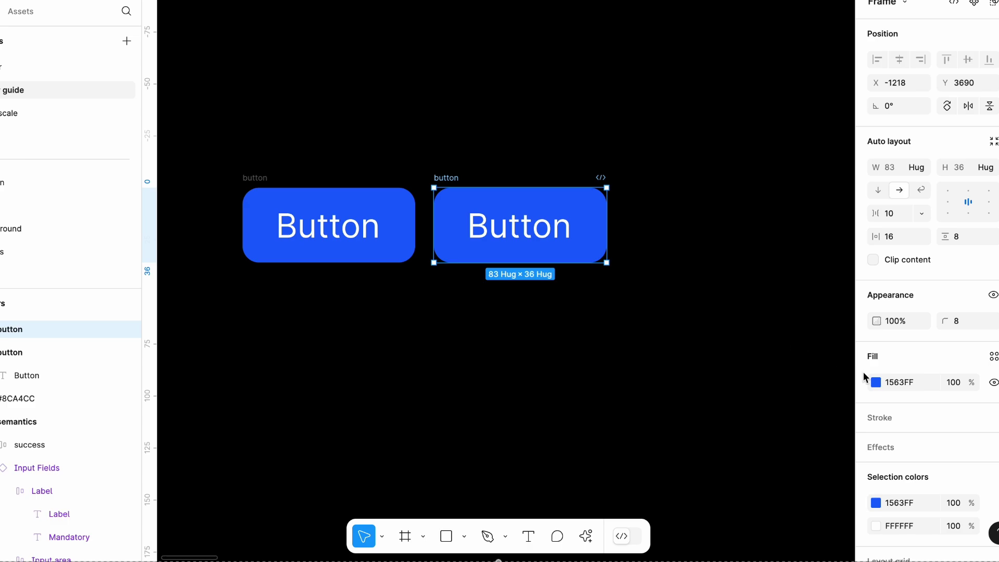
{"action": "left_click", "coordinate": [876, 382]}
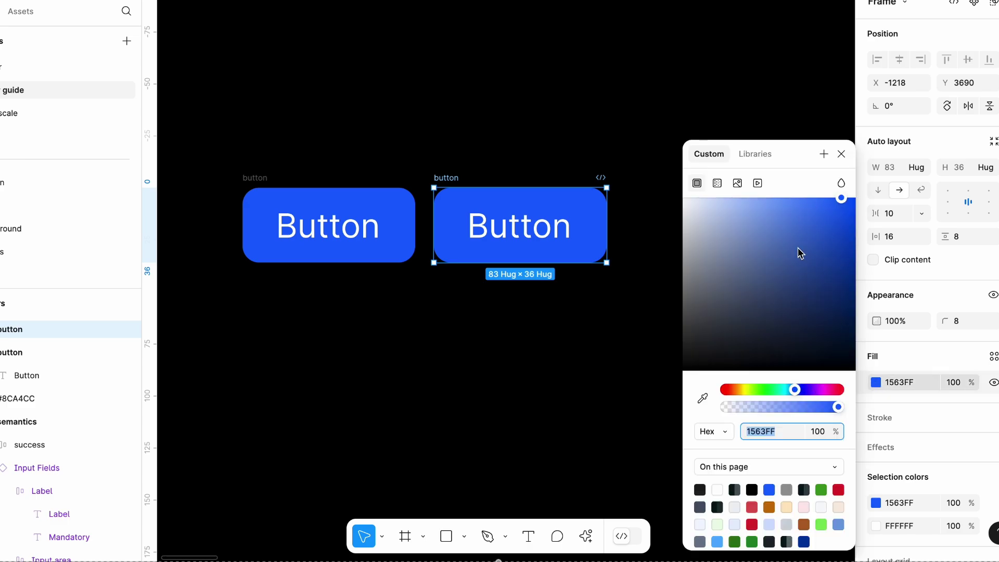
{"action": "left_click", "coordinate": [849, 280]}
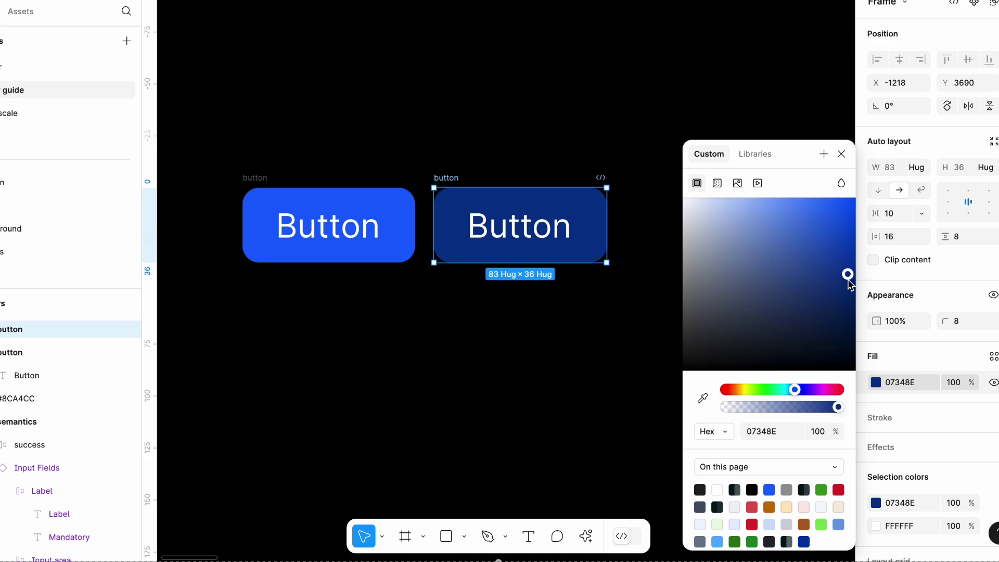
{"action": "left_click", "coordinate": [603, 151]}
{"action": "scroll", "coordinate": [604, 152], "scroll_direction": "down", "scroll_amount": 2}
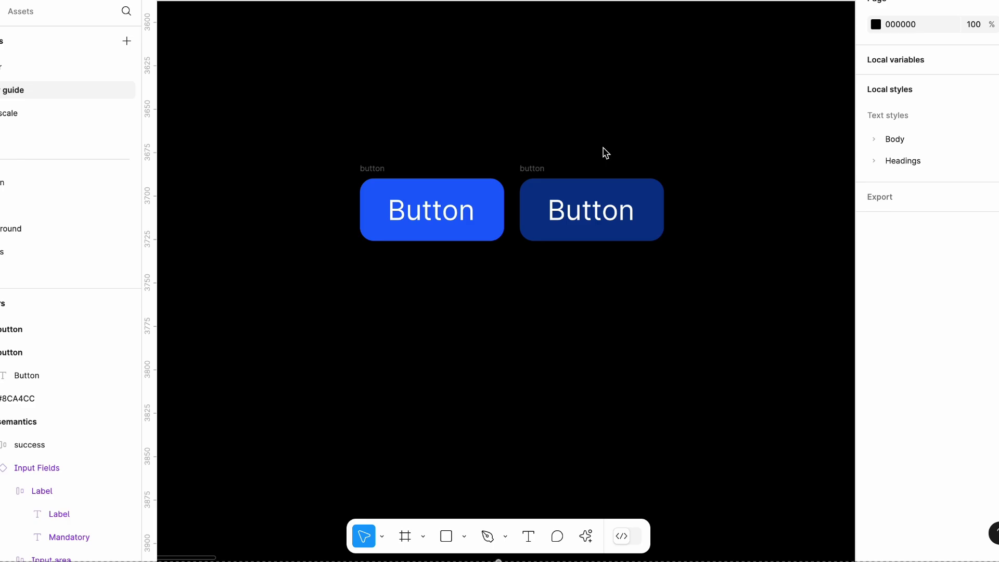
{"action": "key", "text": "n"}
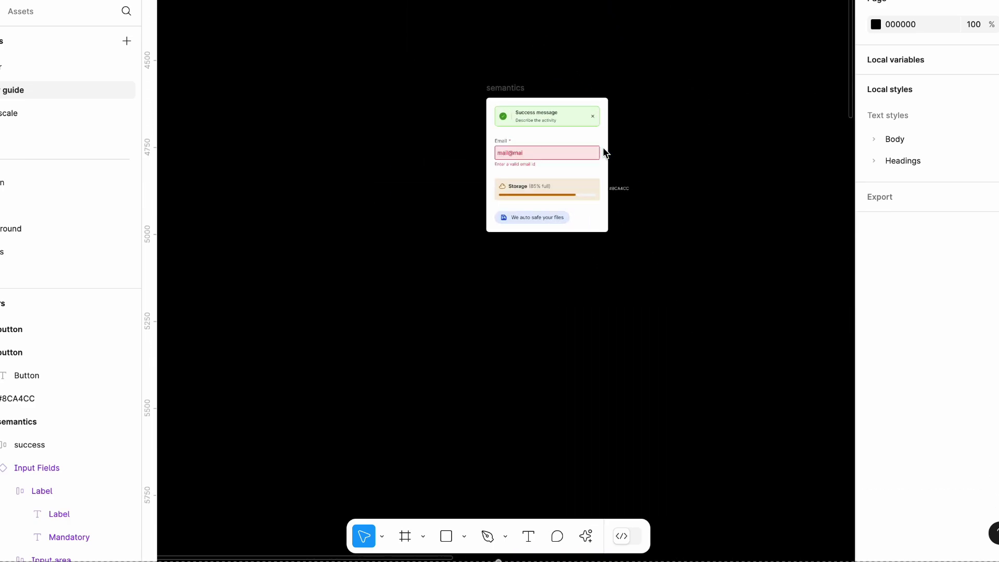
{"action": "left_click", "coordinate": [519, 94]}
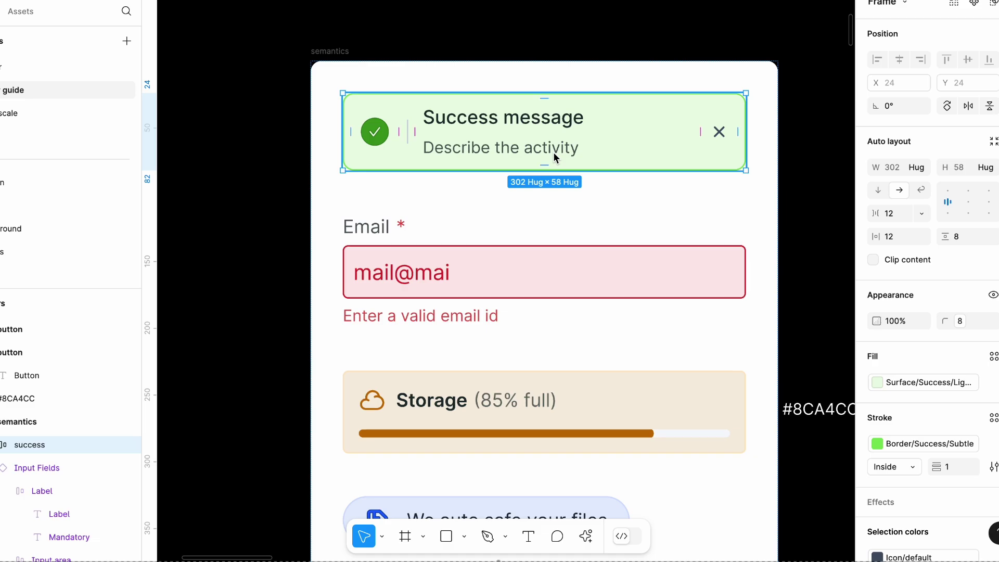
{"action": "scroll", "coordinate": [554, 152], "scroll_direction": "down", "scroll_amount": 1}
{"action": "left_click", "coordinate": [516, 231]}
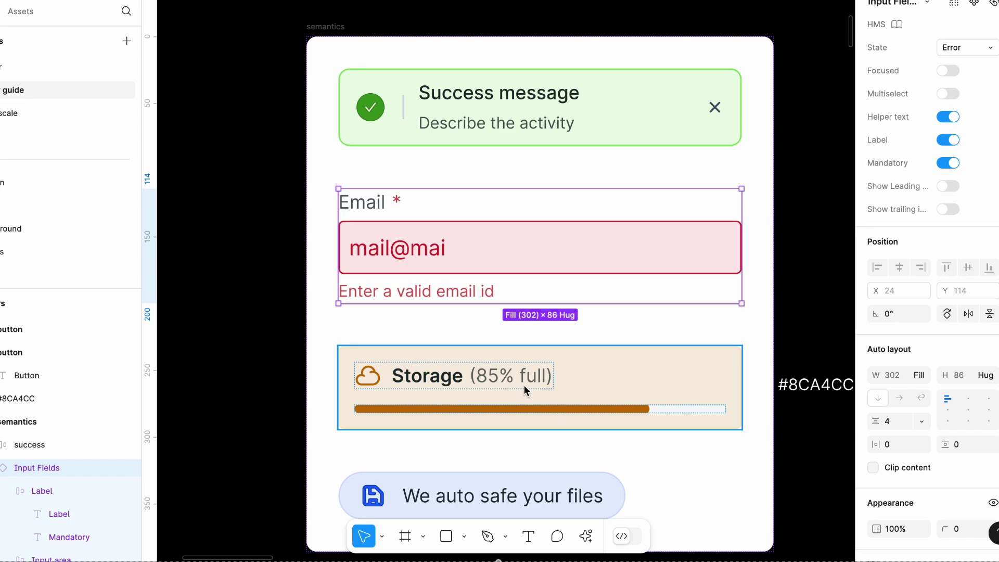
{"action": "scroll", "coordinate": [523, 386], "scroll_direction": "down", "scroll_amount": 5}
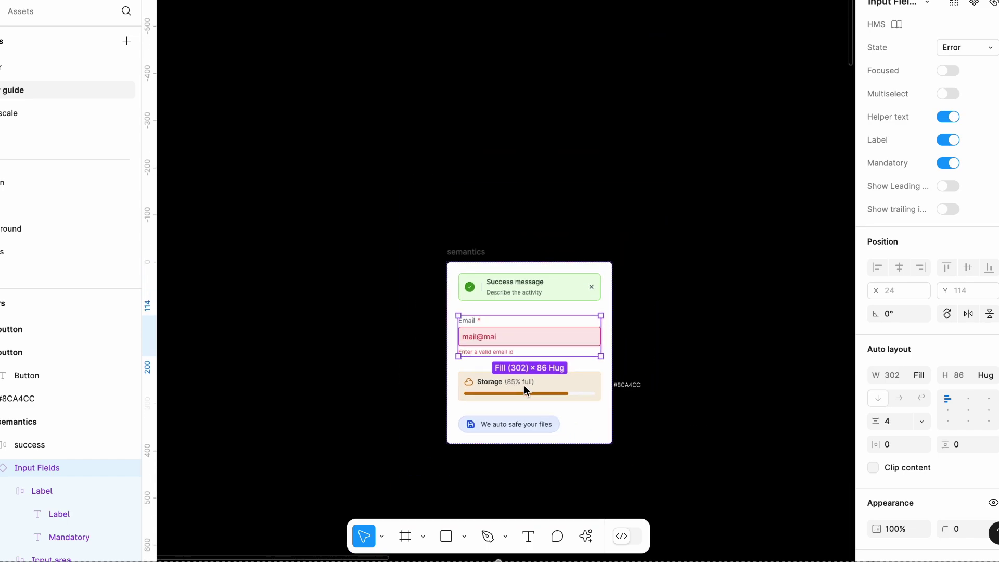
{"action": "scroll", "coordinate": [526, 379], "scroll_direction": "up", "scroll_amount": 10}
{"action": "scroll", "coordinate": [526, 380], "scroll_direction": "up", "scroll_amount": 3}
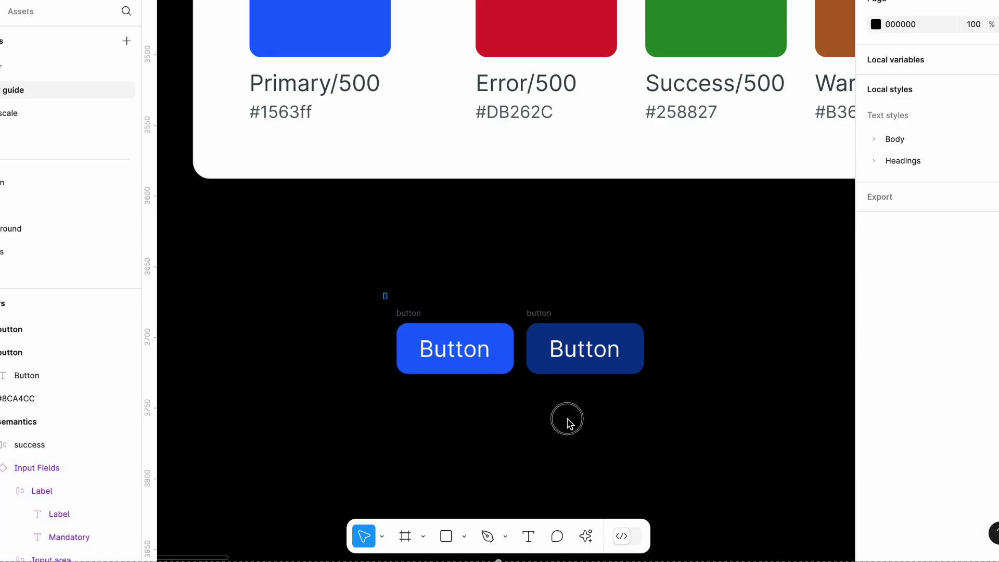
Delete both sample Button frames and launch Foundation: Color Generator, browsing its profiles and green tokens
{"action": "left_click_drag", "start_coordinate": [383, 292], "coordinate": [767, 493]}
{"action": "key", "text": "Delete"}
{"action": "scroll", "coordinate": [629, 383], "scroll_direction": "down", "scroll_amount": 4}
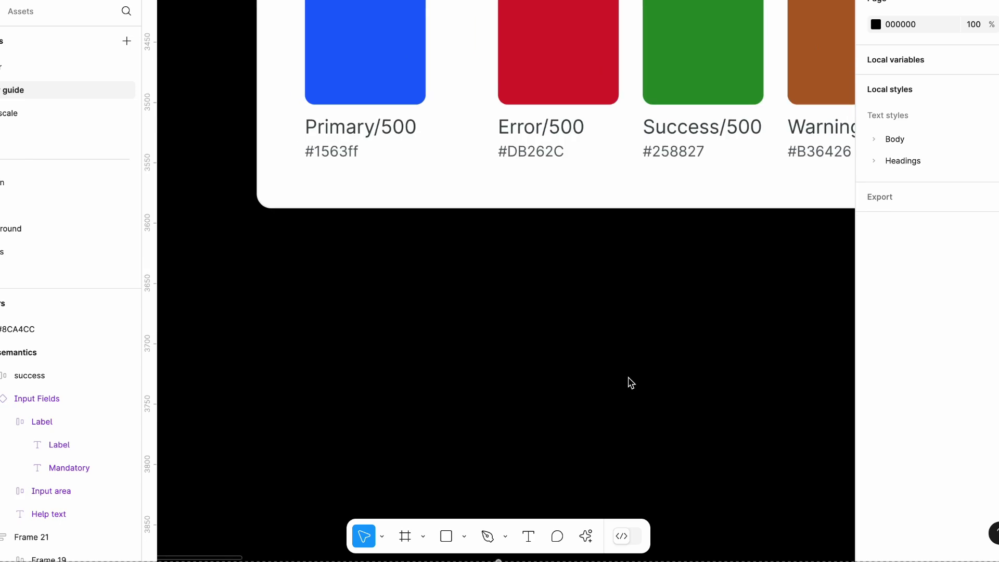
{"action": "left_click", "coordinate": [585, 539]}
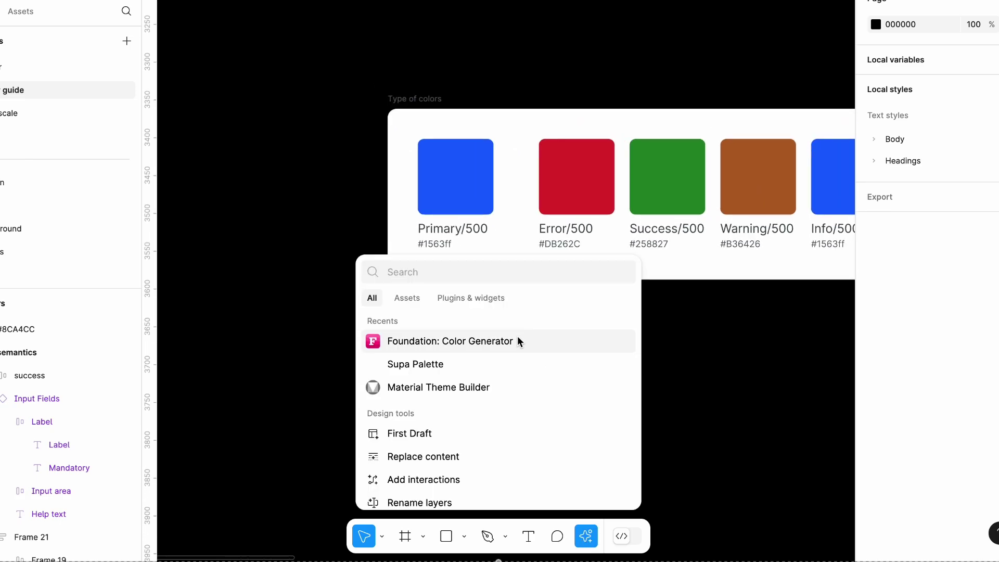
{"action": "left_click", "coordinate": [473, 342]}
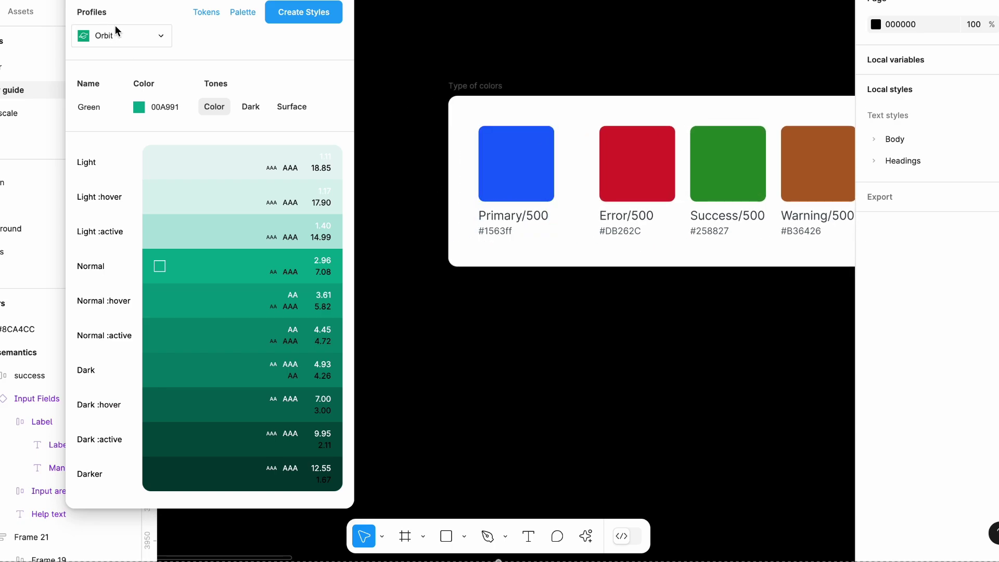
{"action": "left_click", "coordinate": [115, 35]}
{"action": "left_click", "coordinate": [206, 14]}
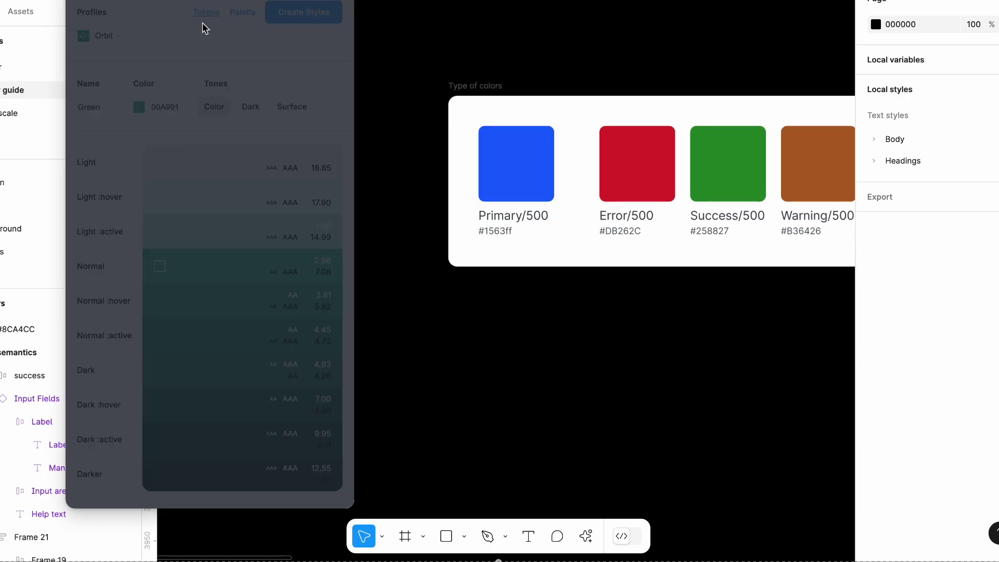
{"action": "left_click", "coordinate": [308, 71]}
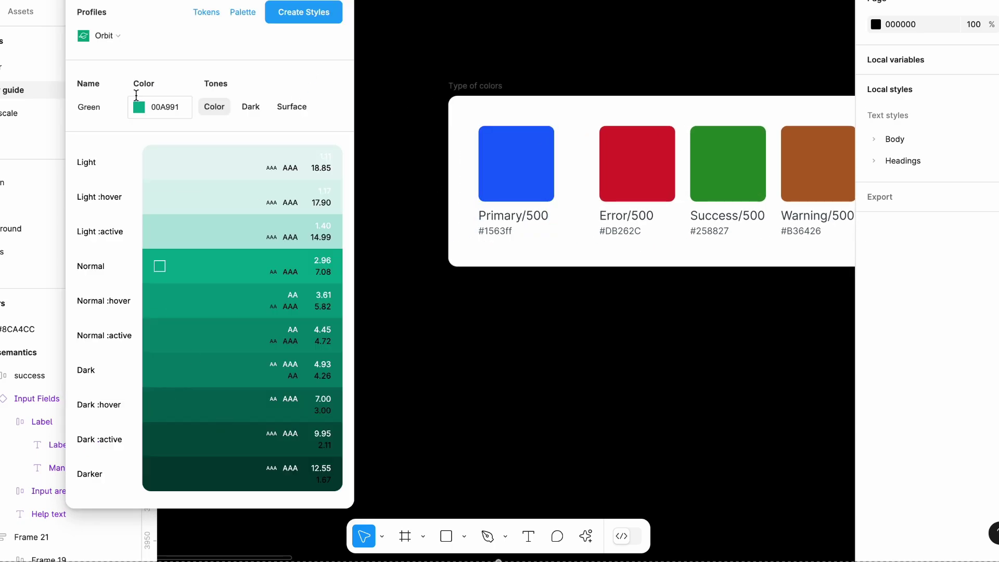
Switch the Color Generator's palette profile to Material
{"action": "left_click", "coordinate": [111, 35]}
{"action": "left_click", "coordinate": [131, 83]}
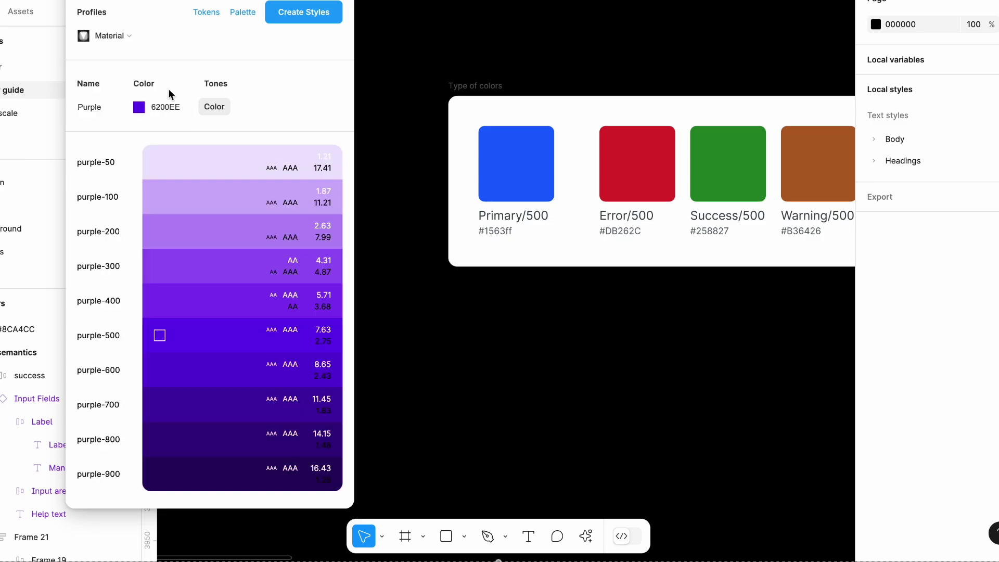
{"action": "scroll", "coordinate": [513, 223], "scroll_direction": "up", "scroll_amount": 3}
Copy #1563ff from the Primary/500 label as the base colour and name the palette Primary
{"action": "left_click", "coordinate": [487, 234]}
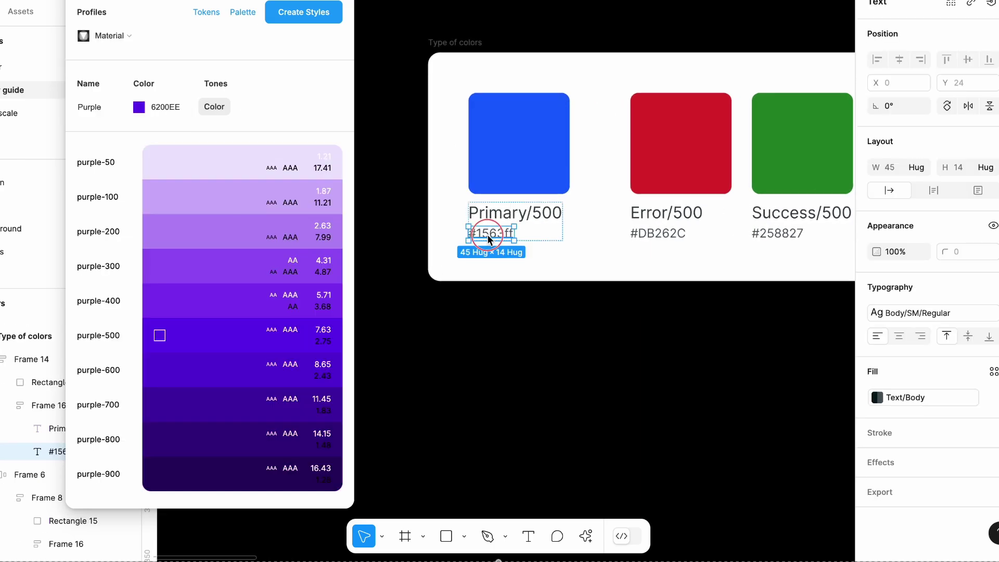
{"action": "double_click", "coordinate": [487, 234]}
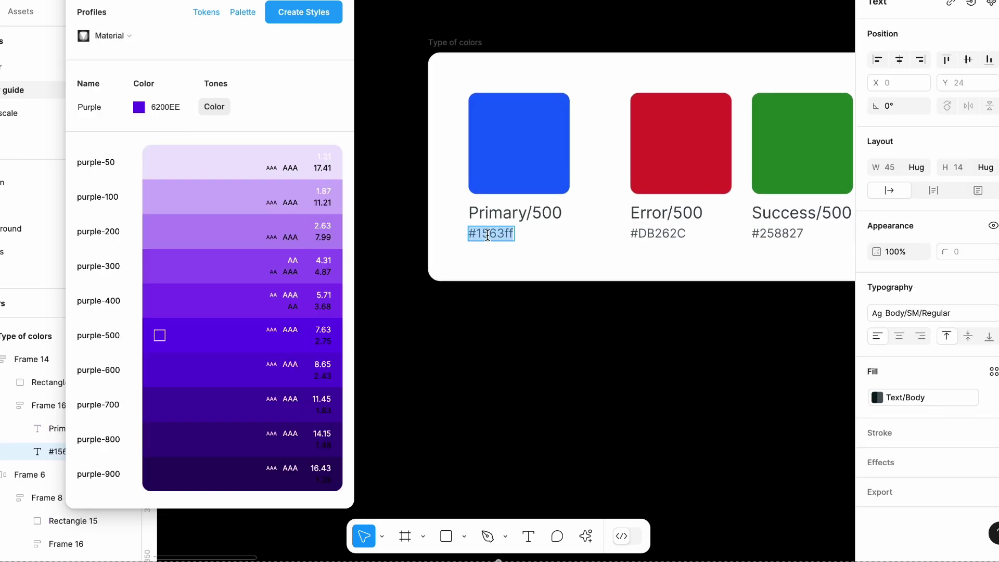
{"action": "left_click", "coordinate": [161, 108]}
{"action": "key", "text": "ctrl+v"}
{"action": "left_click", "coordinate": [84, 106]}
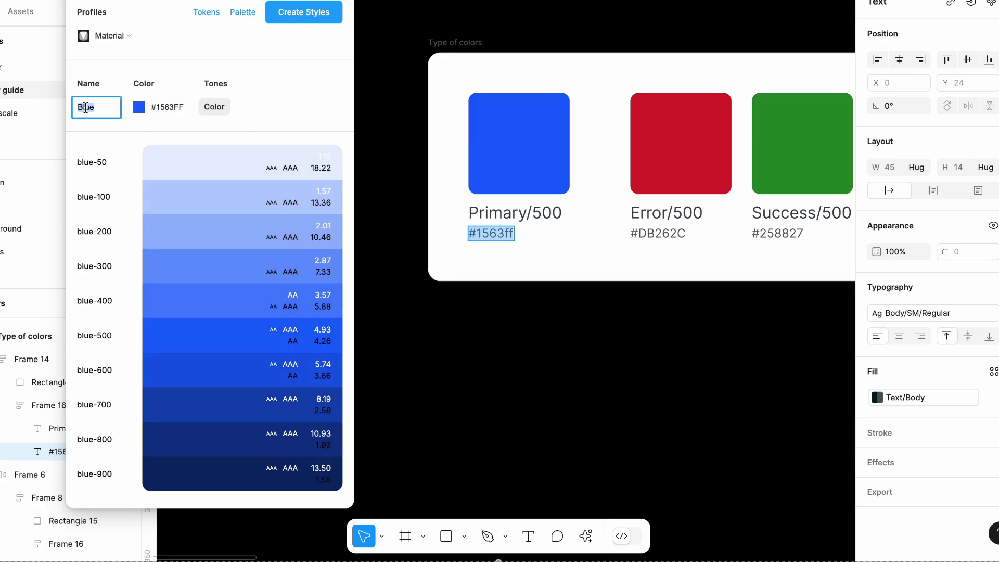
{"action": "type", "text": "Primary"}
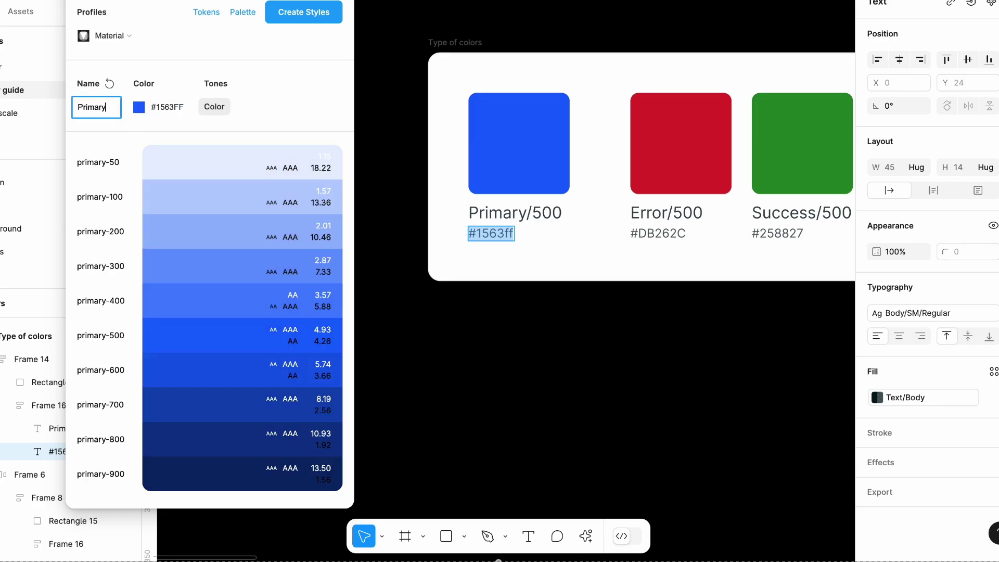
{"action": "left_click", "coordinate": [301, 93]}
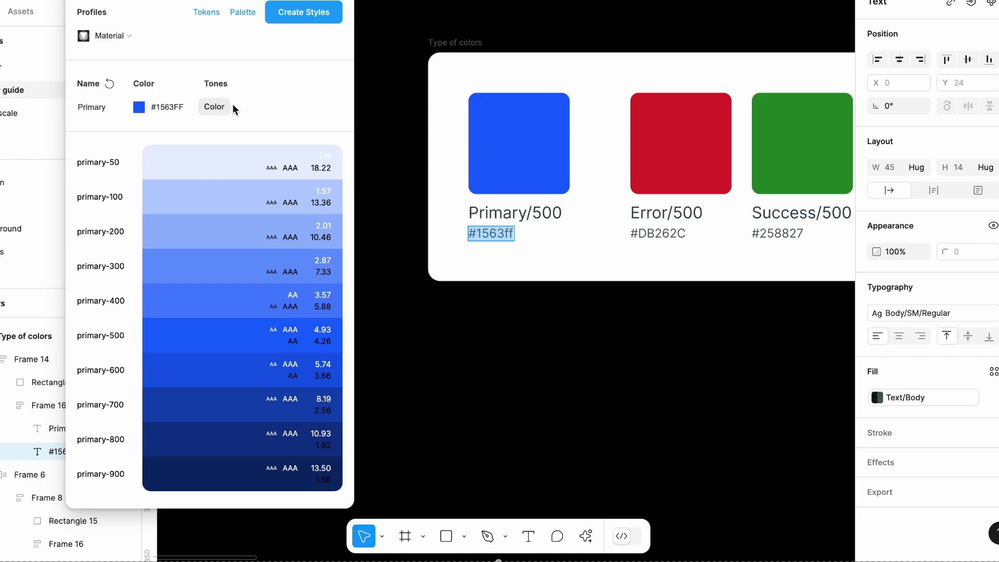
{"action": "mouse_move", "coordinate": [268, 489]}
Generate the Primary palette frame and create its ten primary-50 to primary-900 colour styles
{"action": "left_click", "coordinate": [242, 14]}
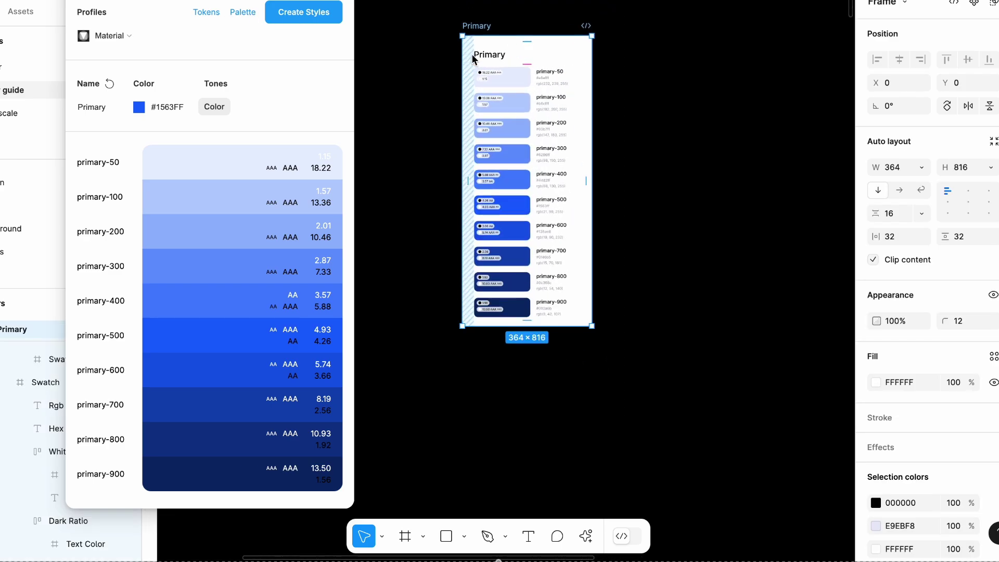
{"action": "scroll", "coordinate": [619, 421], "scroll_direction": "down", "scroll_amount": 2}
{"action": "scroll", "coordinate": [619, 420], "scroll_direction": "right", "scroll_amount": 2}
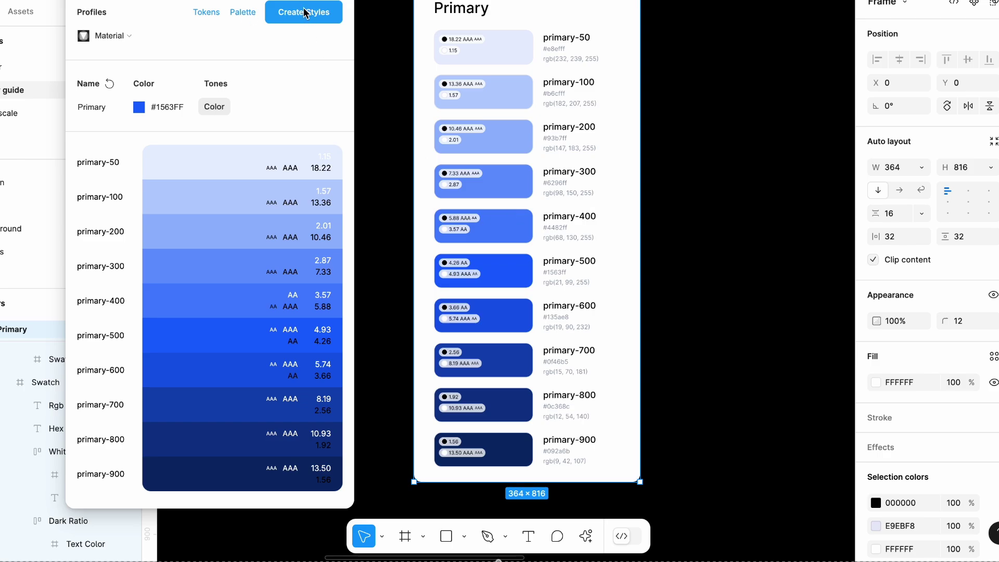
{"action": "left_click", "coordinate": [310, 23]}
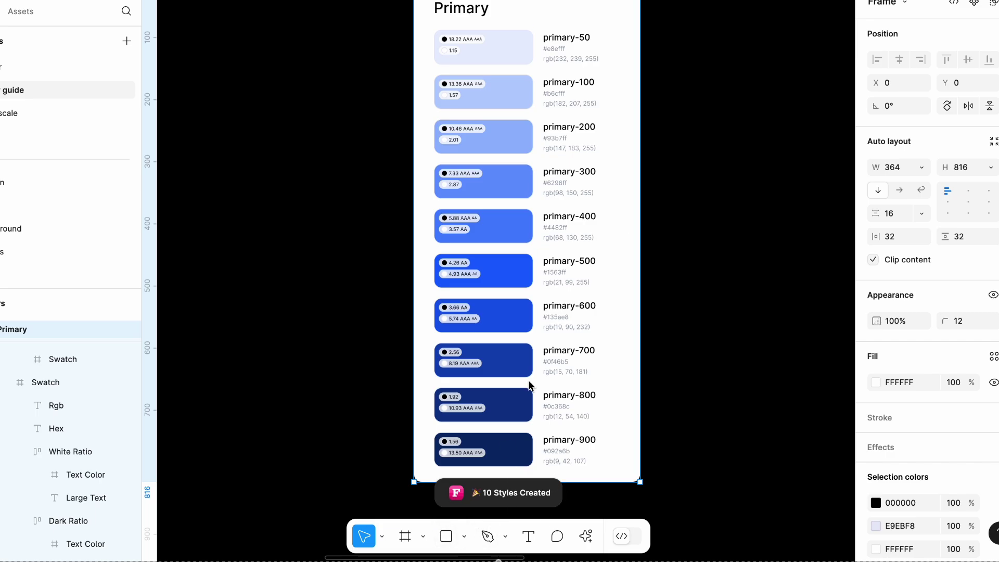
{"action": "left_click", "coordinate": [658, 261]}
{"action": "scroll", "coordinate": [657, 260], "scroll_direction": "down", "scroll_amount": 2}
{"action": "scroll", "coordinate": [718, 219], "scroll_direction": "right", "scroll_amount": 2}
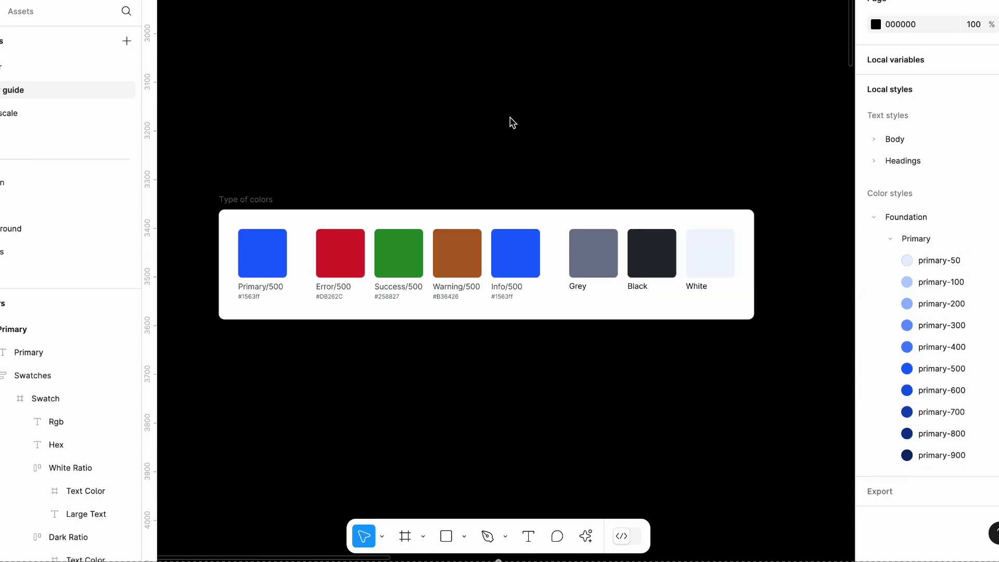
Inspect the Primary/500 swatch and edit the generated palette's name
{"action": "left_click", "coordinate": [250, 286]}
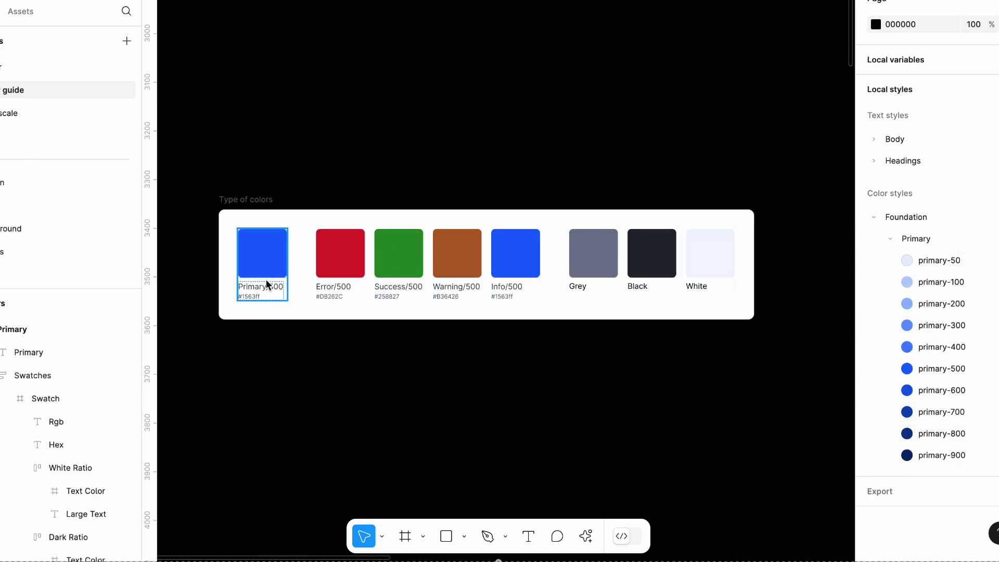
{"action": "key", "text": "Escape"}
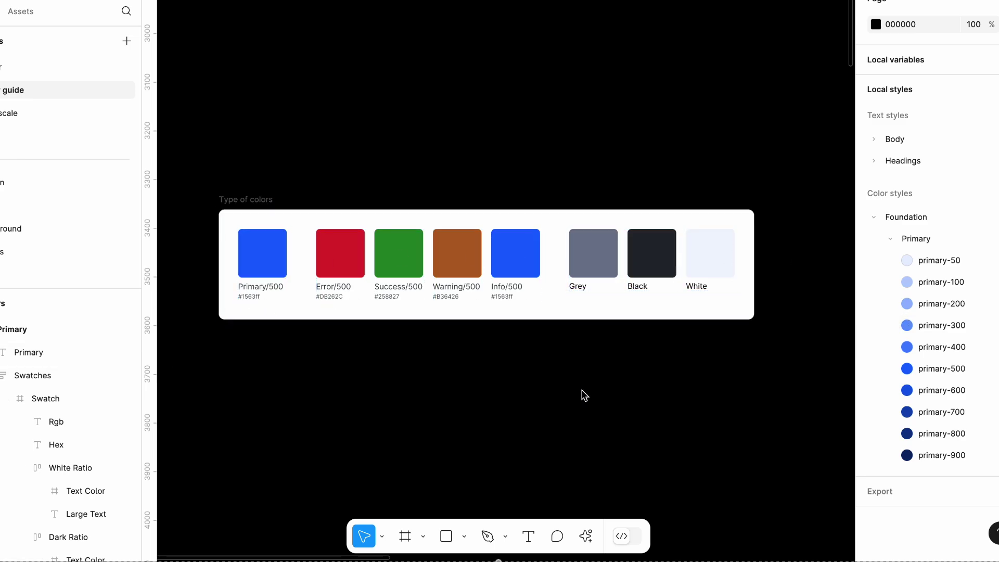
{"action": "left_click", "coordinate": [93, 108]}
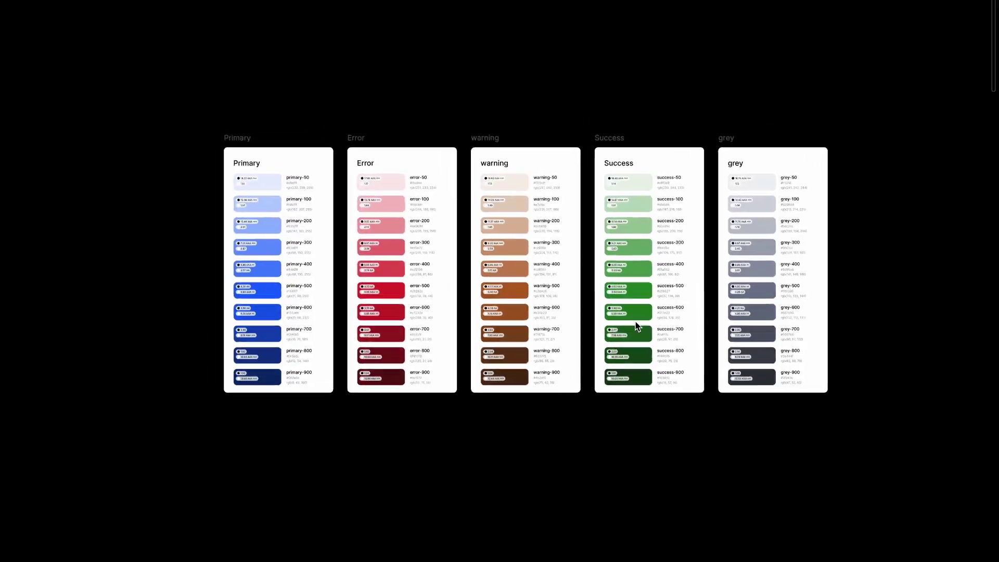
Zoom to and review the Primary, Error, warning, Success and grey shade cards
{"action": "left_click", "coordinate": [636, 324]}
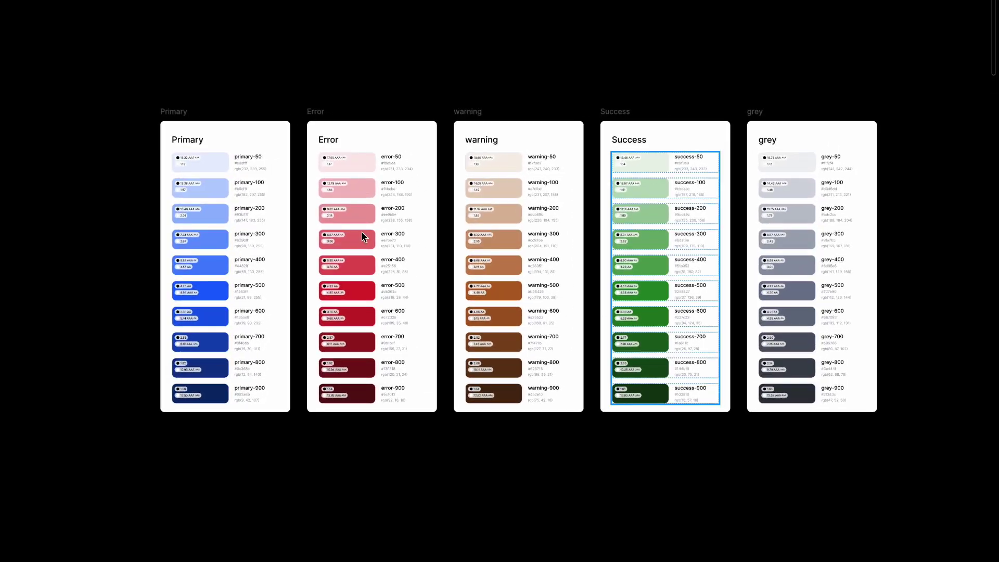
{"action": "key", "text": "shift+1"}
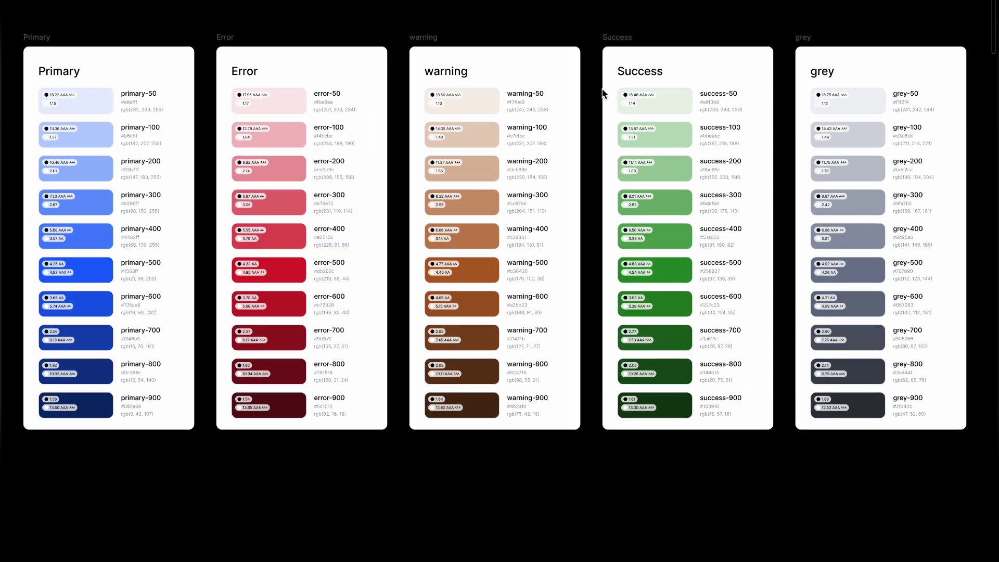
{"action": "left_click", "coordinate": [768, 267]}
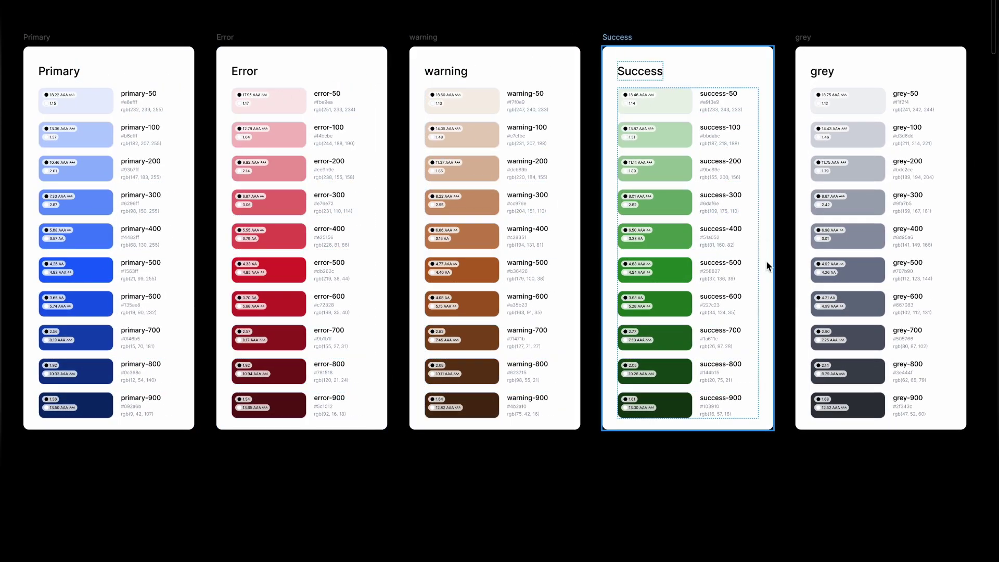
{"action": "scroll", "coordinate": [773, 190], "scroll_direction": "right", "scroll_amount": 3}
{"action": "left_click", "coordinate": [731, 51]}
{"action": "left_click", "coordinate": [704, 226]}
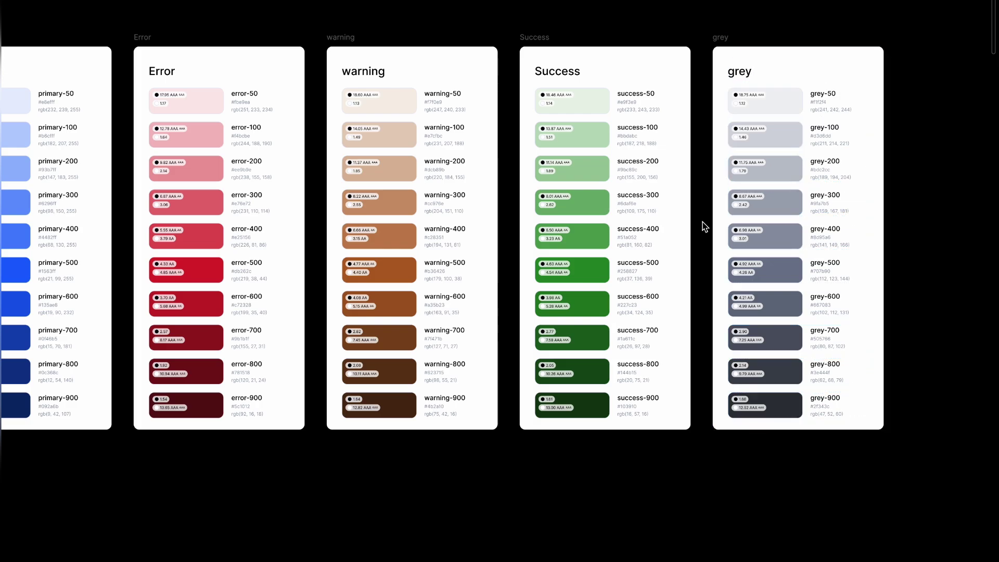
Select the Grey and then the Black swatch in the Type of colors card
{"action": "scroll", "coordinate": [705, 225], "scroll_direction": "down", "scroll_amount": 3}
{"action": "scroll", "coordinate": [677, 236], "scroll_direction": "down", "scroll_amount": 5}
{"action": "scroll", "coordinate": [530, 307], "scroll_direction": "up", "scroll_amount": 3}
{"action": "scroll", "coordinate": [529, 307], "scroll_direction": "up", "scroll_amount": 3}
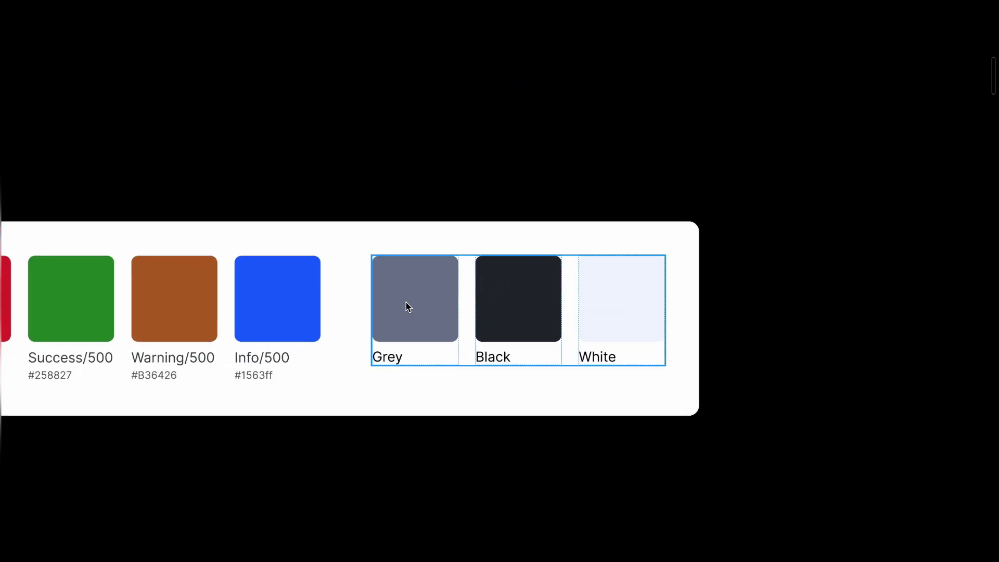
{"action": "left_click", "coordinate": [406, 304]}
{"action": "left_click", "coordinate": [520, 310]}
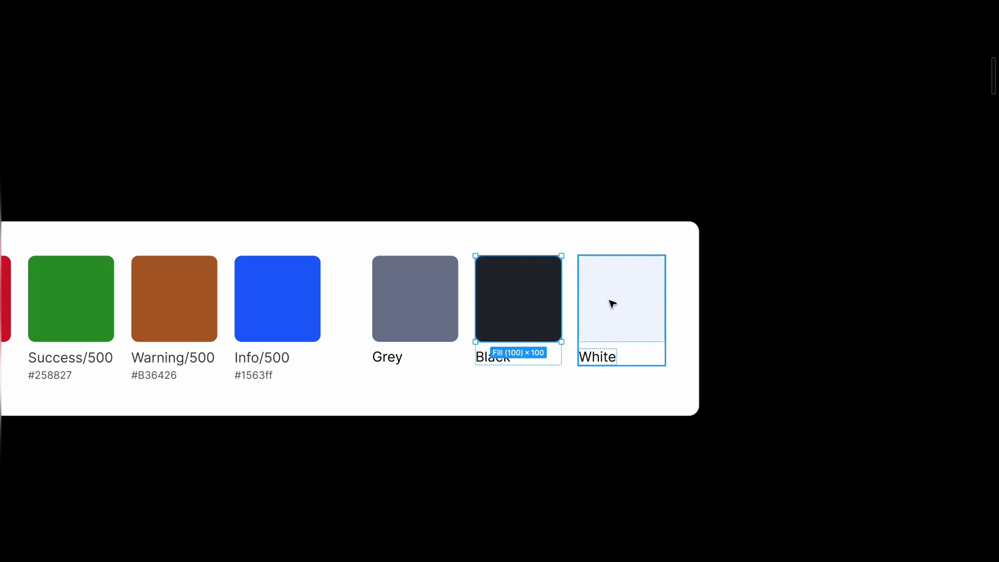
{"action": "scroll", "coordinate": [612, 304], "scroll_direction": "down", "scroll_amount": 5}
{"action": "scroll", "coordinate": [232, 219], "scroll_direction": "up", "scroll_amount": 3}
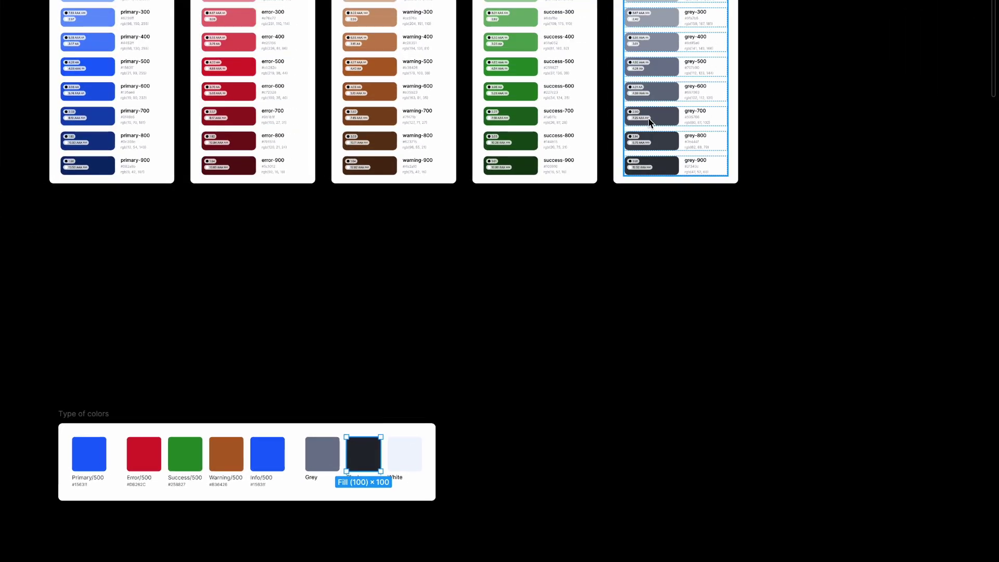
{"action": "scroll", "coordinate": [499, 250], "scroll_direction": "down", "scroll_amount": 2}
{"action": "scroll", "coordinate": [474, 278], "scroll_direction": "up", "scroll_amount": 1}
{"action": "scroll", "coordinate": [472, 279], "scroll_direction": "down", "scroll_amount": 5}
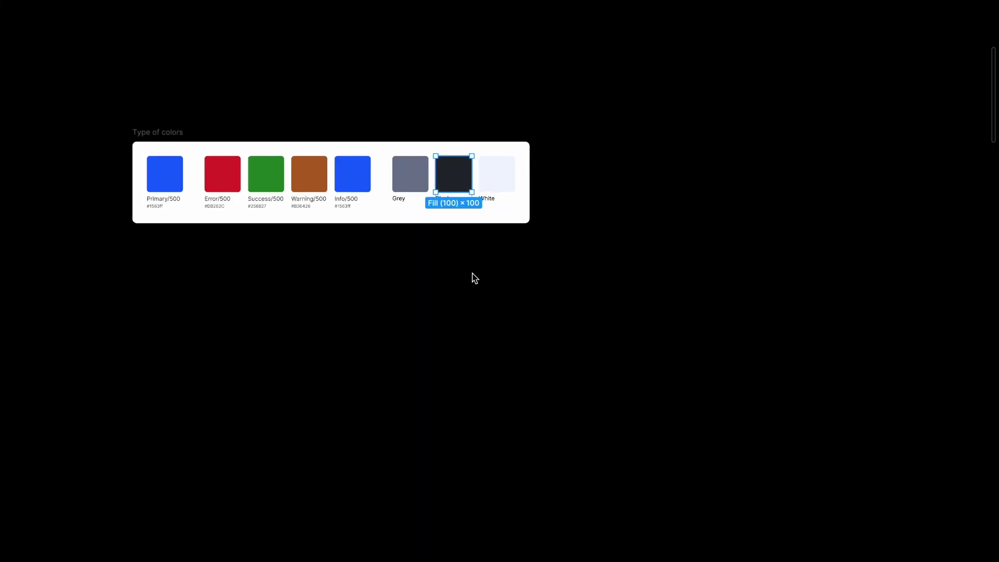
{"action": "scroll", "coordinate": [484, 172], "scroll_direction": "up", "scroll_amount": 5}
Copy the Black square below the card into auto-layout Frame 22 with a Neutral/White fill
{"action": "left_click", "coordinate": [341, 225]}
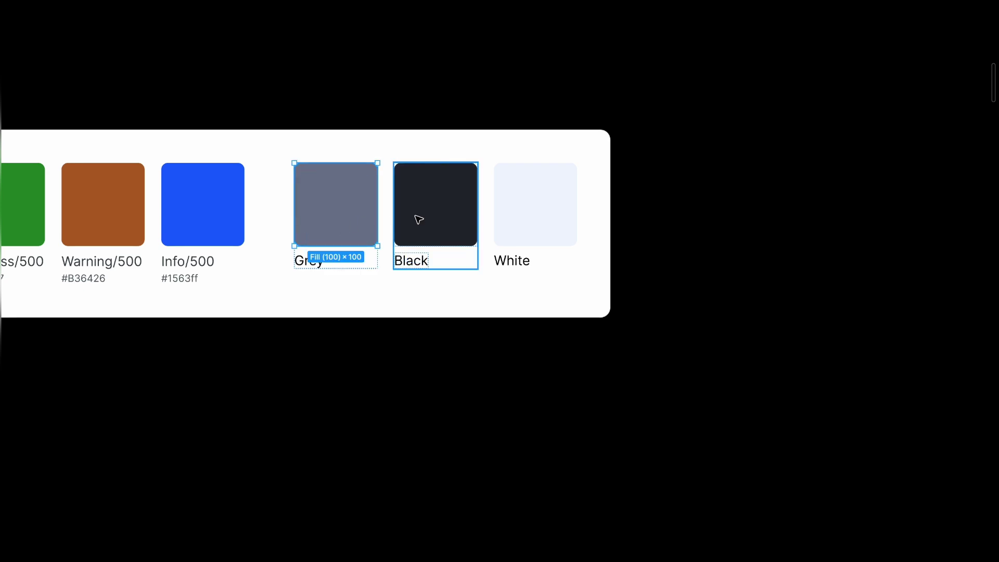
{"action": "scroll", "coordinate": [416, 218], "scroll_direction": "down", "scroll_amount": 3}
{"action": "left_click_drag", "start_coordinate": [571, 269], "coordinate": [499, 389]}
{"action": "scroll", "coordinate": [499, 388], "scroll_direction": "up", "scroll_amount": 2}
{"action": "key", "text": "shift+a"}
{"action": "key", "text": "ctrl+backslash"}
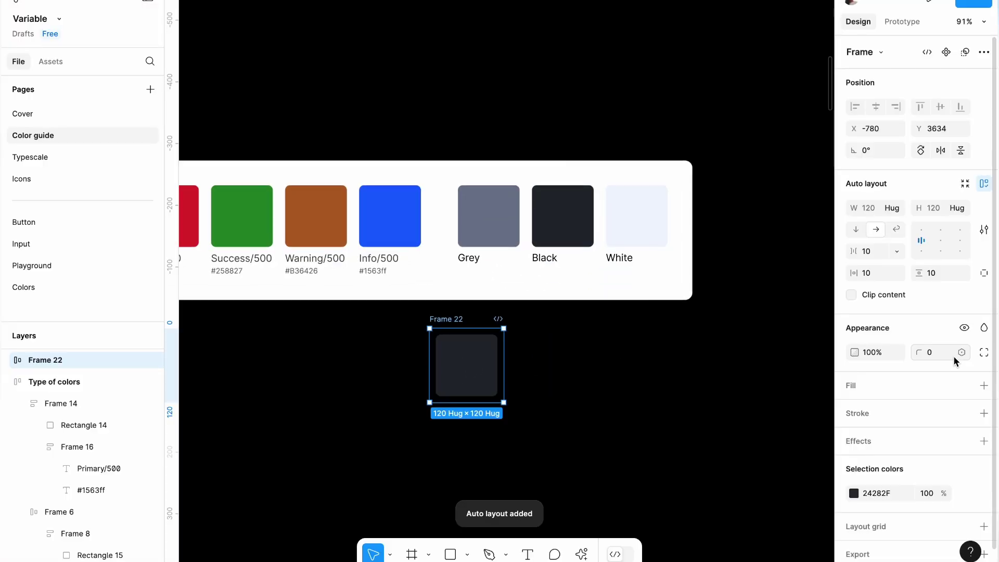
{"action": "left_click", "coordinate": [965, 386]}
{"action": "left_click", "coordinate": [736, 417]}
Duplicate the square into a row of four and shift Frame 22 slightly right
{"action": "scroll", "coordinate": [452, 364], "scroll_direction": "up", "scroll_amount": 1}
{"action": "left_click", "coordinate": [452, 365]}
{"action": "key", "text": "ctrl+d"}
{"action": "key", "text": "ctrl+d"}
{"action": "key", "text": "ctrl+d"}
{"action": "scroll", "coordinate": [453, 364], "scroll_direction": "up", "scroll_amount": 1}
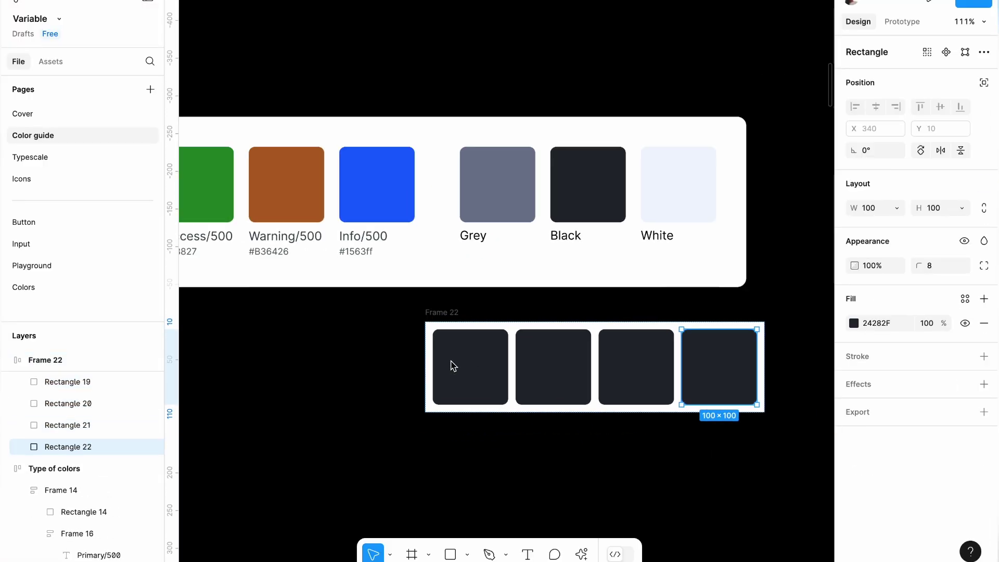
{"action": "scroll", "coordinate": [245, 368], "scroll_direction": "up", "scroll_amount": 2}
{"action": "left_click", "coordinate": [245, 368]}
{"action": "left_click_drag", "start_coordinate": [314, 276], "coordinate": [348, 276]}
{"action": "left_click", "coordinate": [373, 341]}
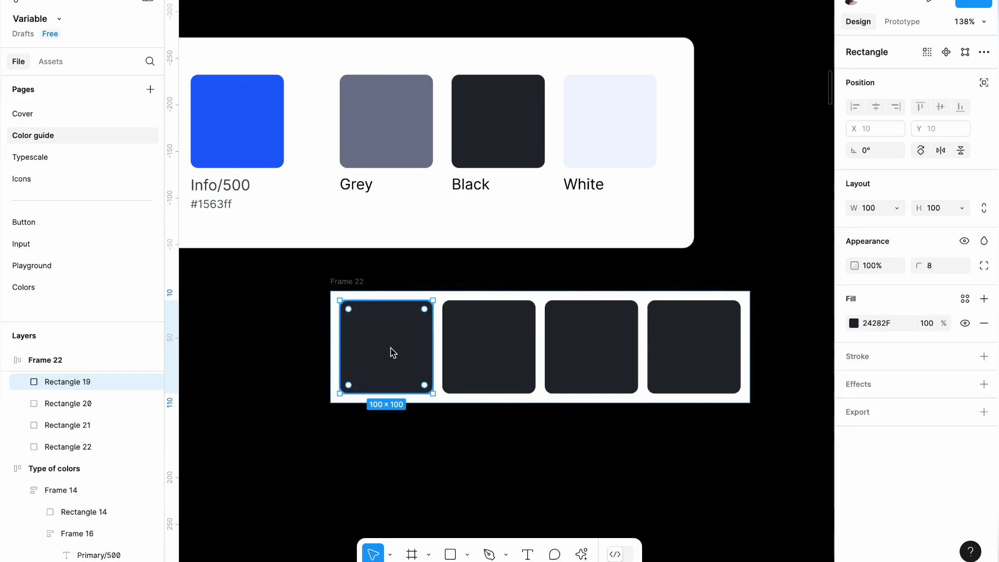
Set the second, third and fourth squares' fill opacity to 80, 60 and 40%, then add a fifth square
{"action": "left_click", "coordinate": [501, 352]}
{"action": "left_click", "coordinate": [929, 325]}
{"action": "type", "text": "80"}
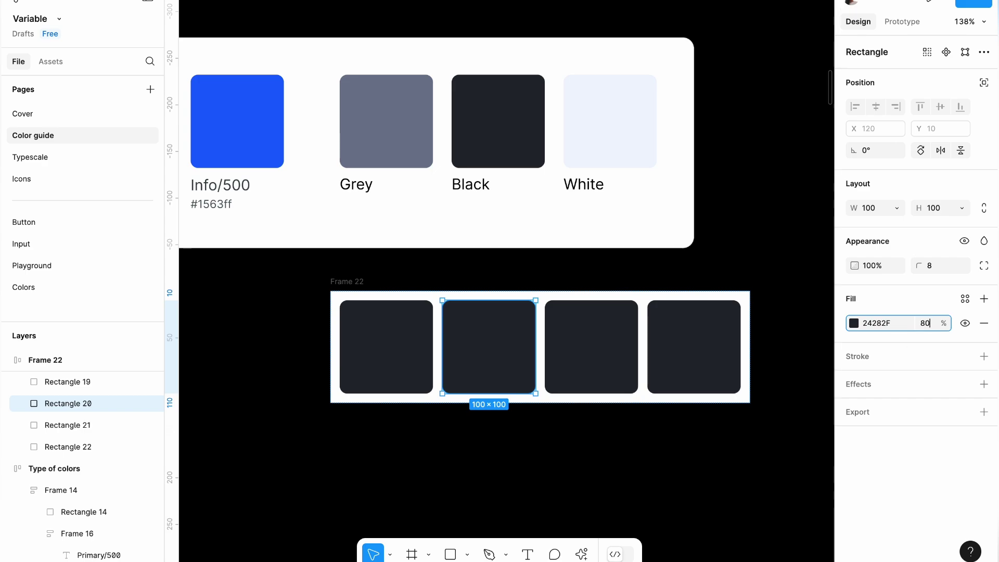
{"action": "left_click", "coordinate": [595, 327]}
{"action": "left_click", "coordinate": [927, 323]}
{"action": "type", "text": "60"}
{"action": "left_click", "coordinate": [698, 338]}
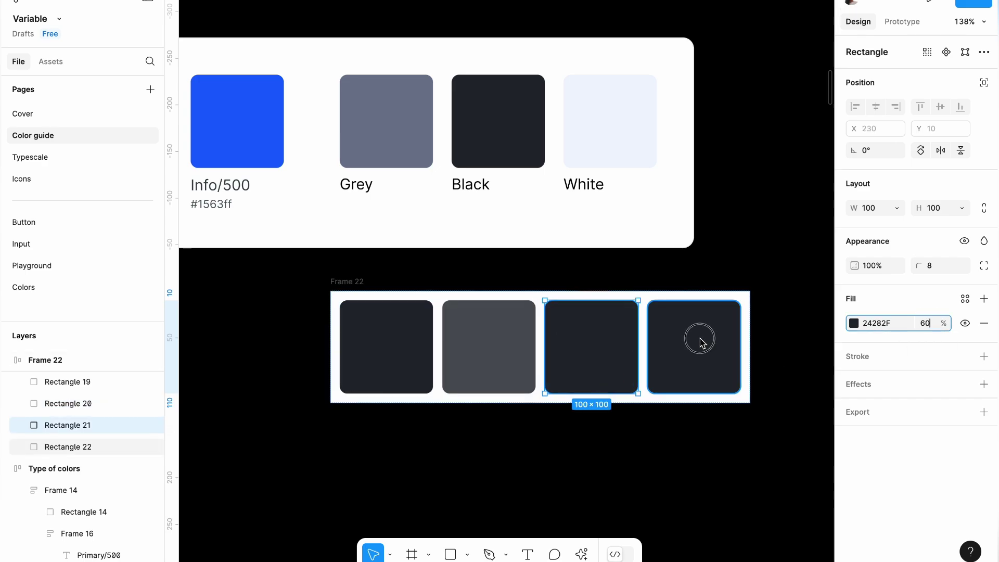
{"action": "left_click", "coordinate": [940, 327]}
{"action": "type", "text": "40"}
{"action": "left_click", "coordinate": [703, 344]}
{"action": "key", "text": "ctrl+d"}
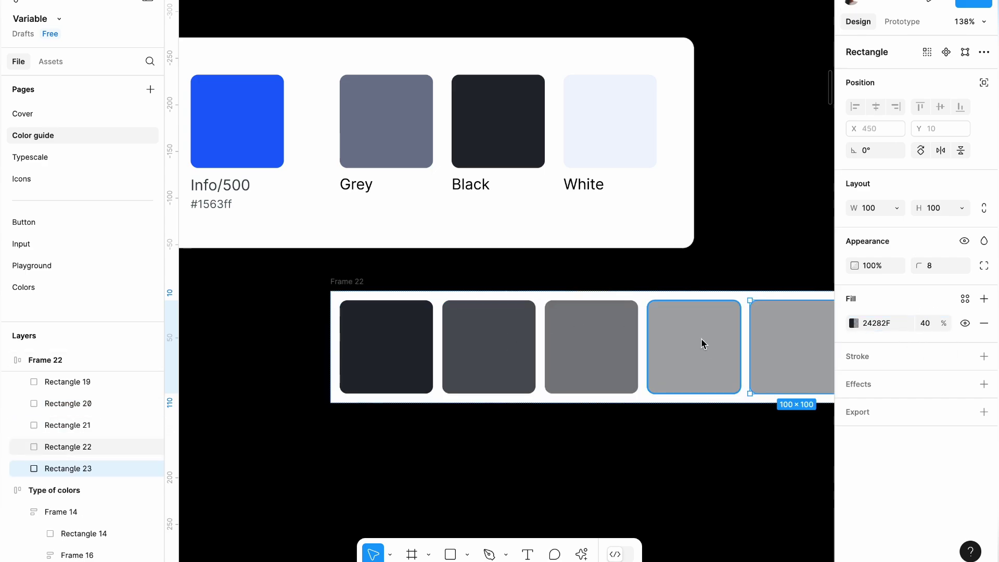
Commit the fifth square's lower opacity and check the finished Frame 22 row
{"action": "scroll", "coordinate": [704, 344], "scroll_direction": "right", "scroll_amount": 3}
{"action": "left_click", "coordinate": [689, 310]}
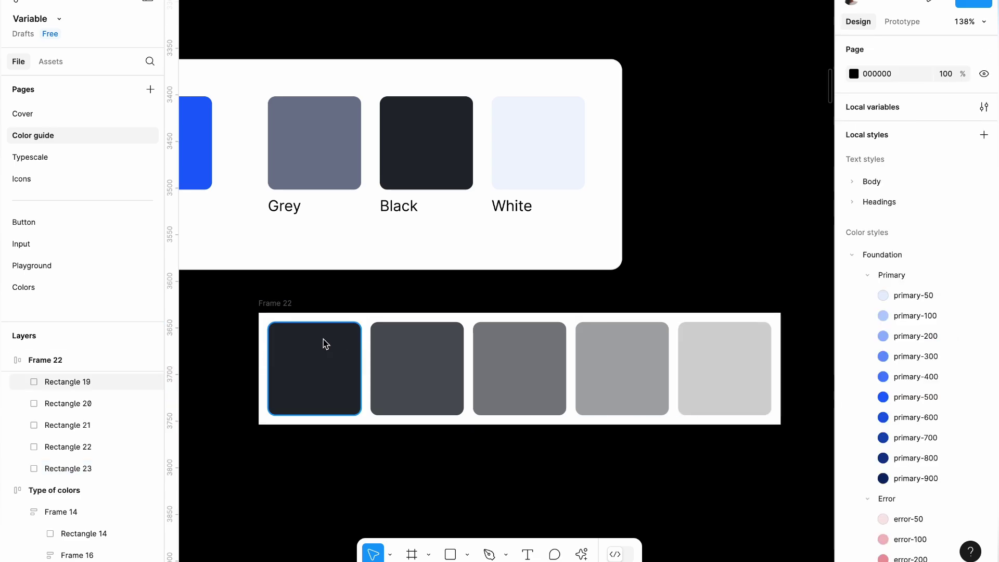
{"action": "scroll", "coordinate": [323, 341], "scroll_direction": "down", "scroll_amount": 1}
{"action": "left_click", "coordinate": [297, 290]}
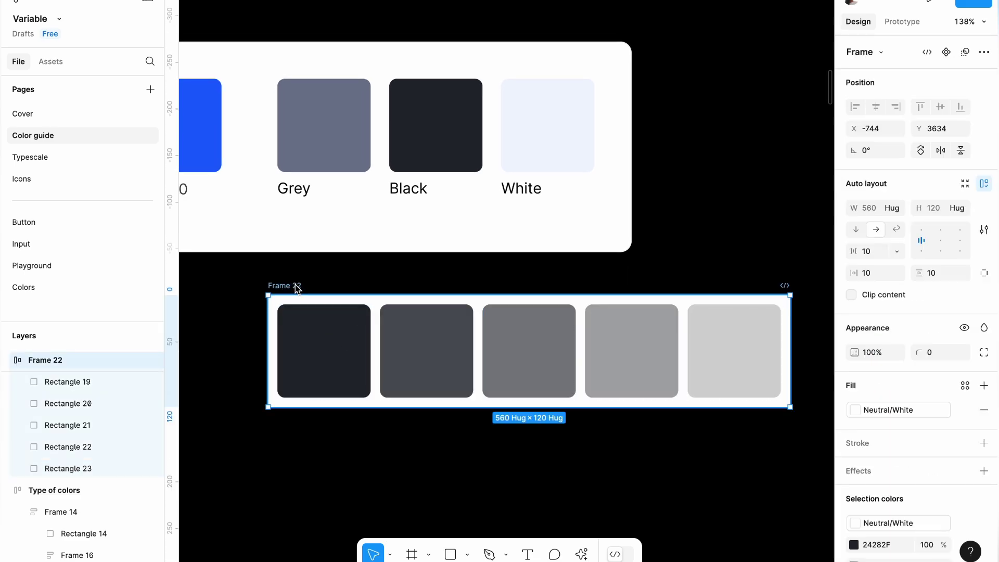
{"action": "left_click", "coordinate": [341, 279]}
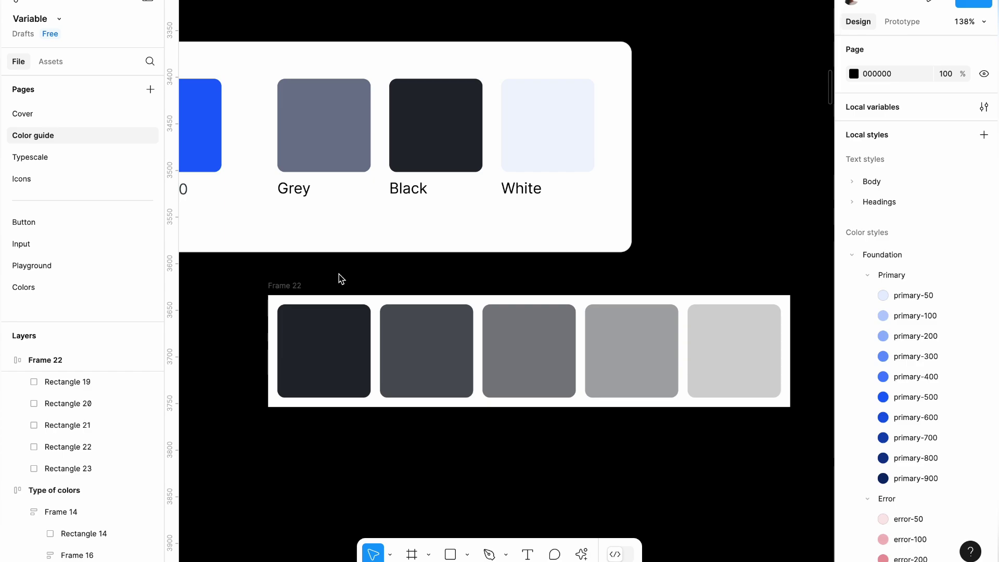
Inspect the Grey and Black swatches and the Type of colors card
{"action": "scroll", "coordinate": [341, 279], "scroll_direction": "up", "scroll_amount": 2}
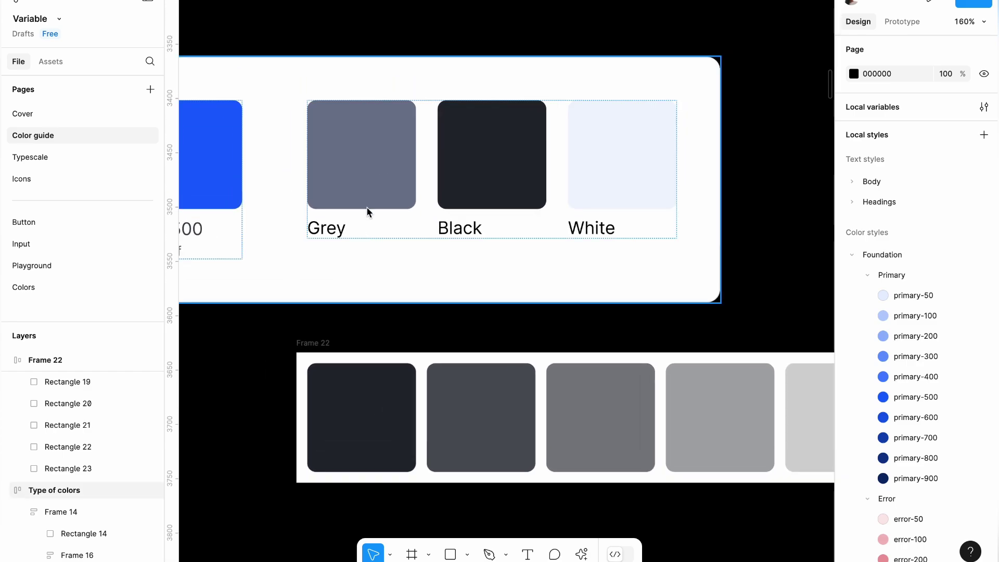
{"action": "left_click", "coordinate": [370, 194], "text": "ctrl"}
{"action": "left_click", "coordinate": [457, 182]}
{"action": "left_click", "coordinate": [529, 70]}
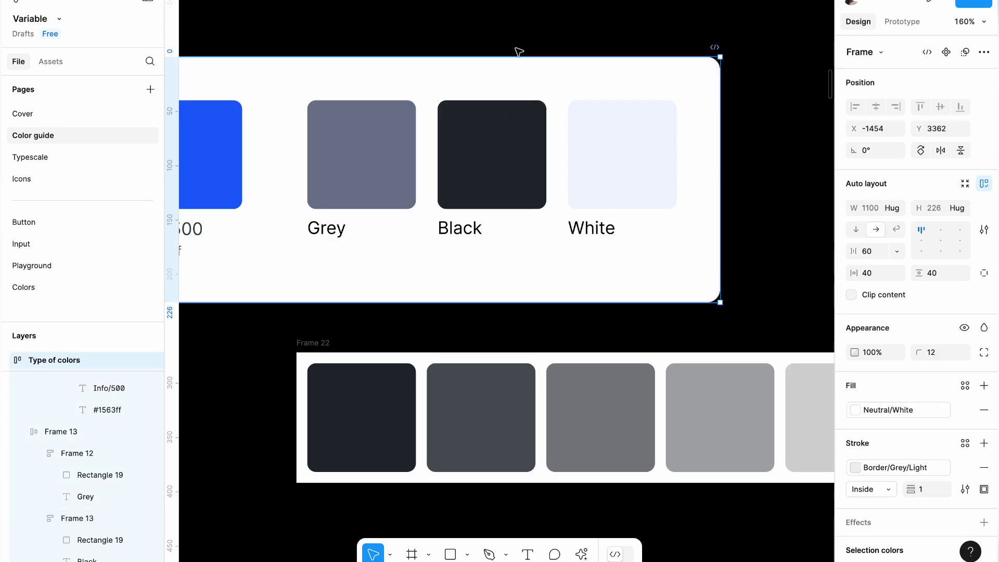
{"action": "left_click", "coordinate": [519, 52]}
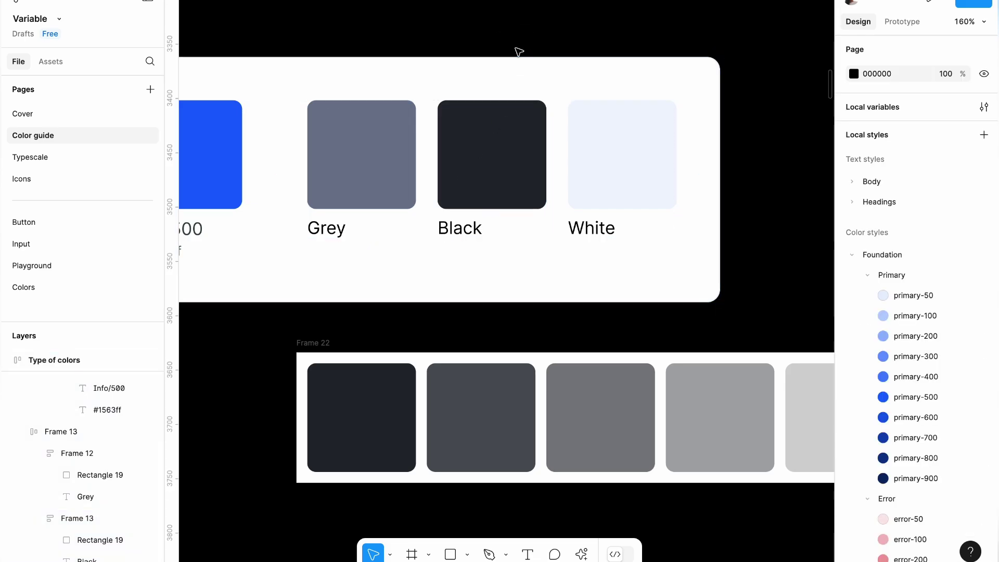
{"action": "scroll", "coordinate": [519, 52], "scroll_direction": "down", "scroll_amount": 5}
Duplicate Frame 22 below as Frame 23 and give it a Black fill
{"action": "left_click", "coordinate": [422, 208]}
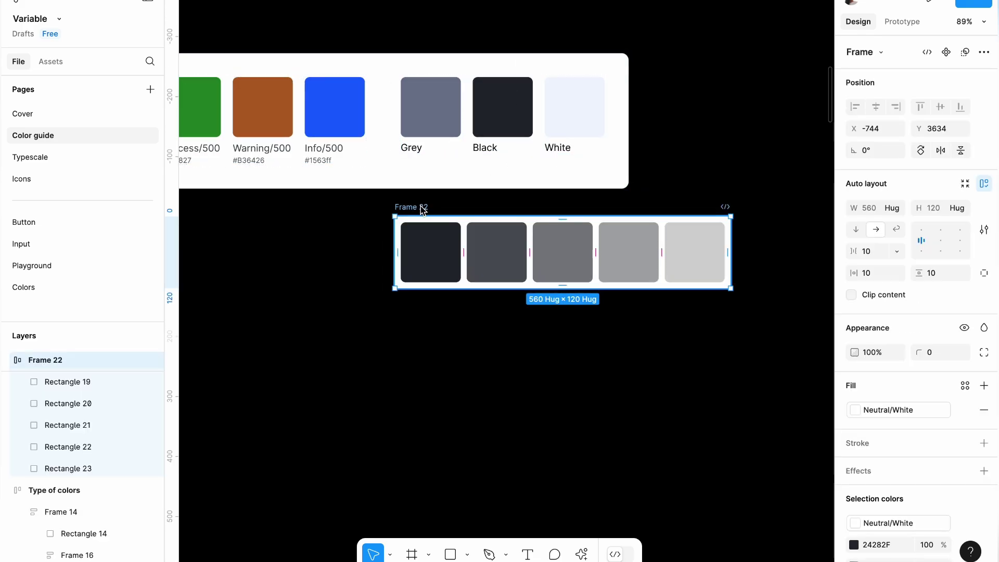
{"action": "left_click_drag", "start_coordinate": [422, 208], "coordinate": [420, 307], "text": "alt"}
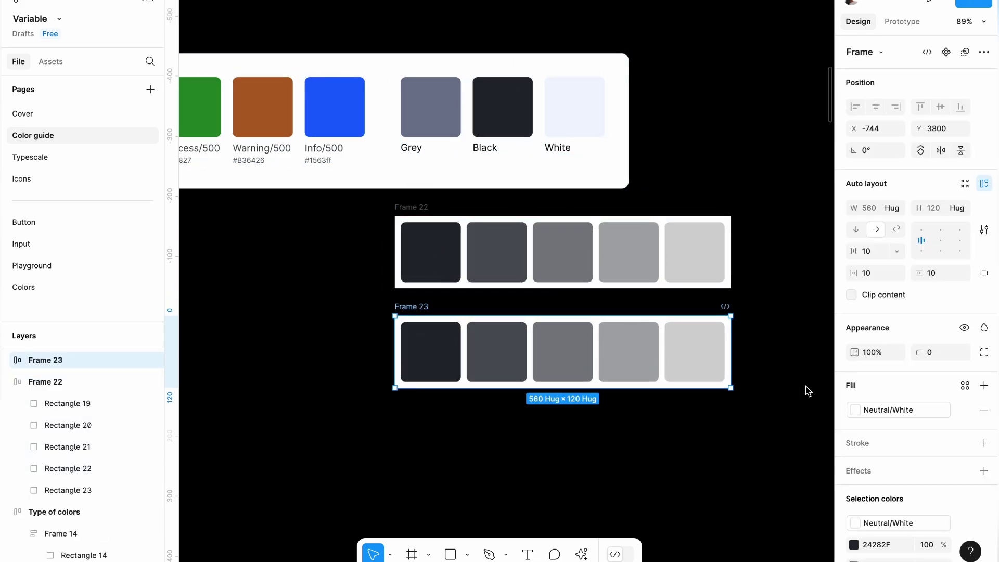
{"action": "left_click", "coordinate": [856, 410]}
{"action": "left_click", "coordinate": [700, 442]}
Fill the first square of the new row with White F0F5FF
{"action": "left_click", "coordinate": [431, 352]}
{"action": "left_click", "coordinate": [854, 324]}
{"action": "left_click", "coordinate": [692, 425]}
{"action": "left_click", "coordinate": [574, 107]}
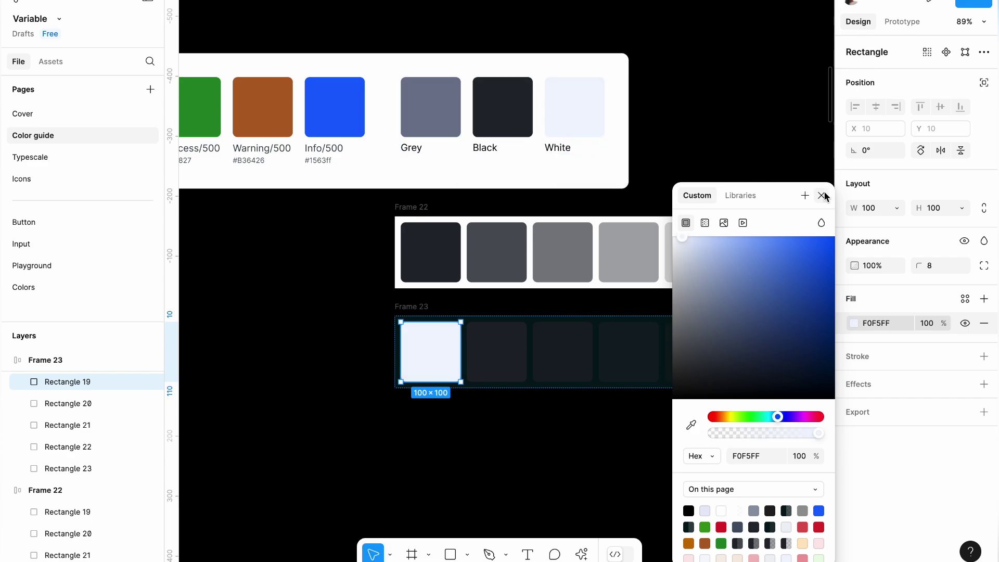
{"action": "left_click", "coordinate": [497, 352]}
Apply White F0F5FF to the remaining four squares of the new row
{"action": "left_click", "coordinate": [562, 351], "text": "shift"}
{"action": "left_click", "coordinate": [628, 352], "text": "shift"}
{"action": "left_click", "coordinate": [692, 351], "text": "shift"}
{"action": "left_click", "coordinate": [984, 299]}
{"action": "left_click", "coordinate": [854, 323]}
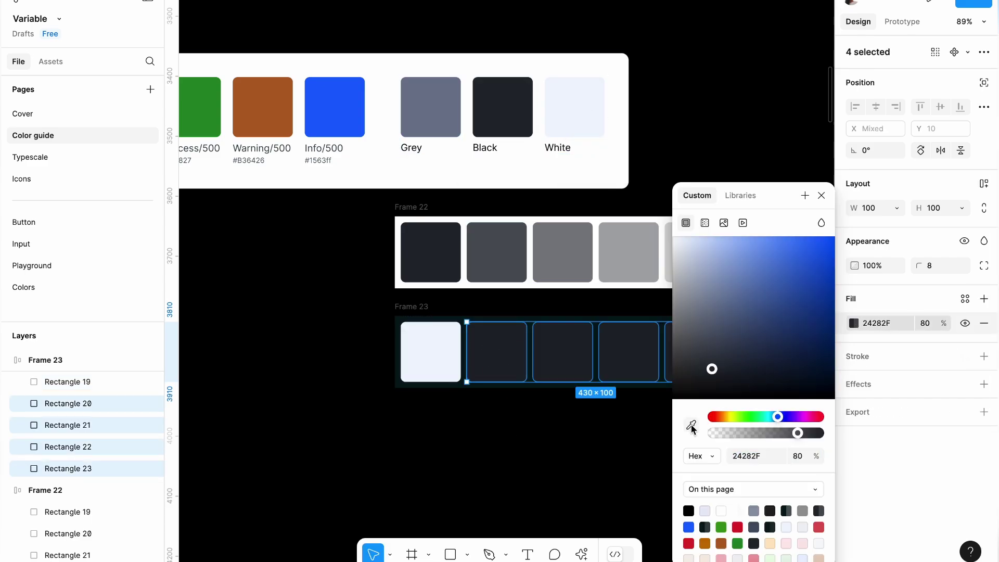
{"action": "left_click", "coordinate": [691, 425]}
{"action": "left_click", "coordinate": [574, 106]}
{"action": "key", "text": "Escape"}
Set the new row's squares to 60% and 40% fill opacity
{"action": "left_click", "coordinate": [562, 351]}
{"action": "type", "text": "60"}
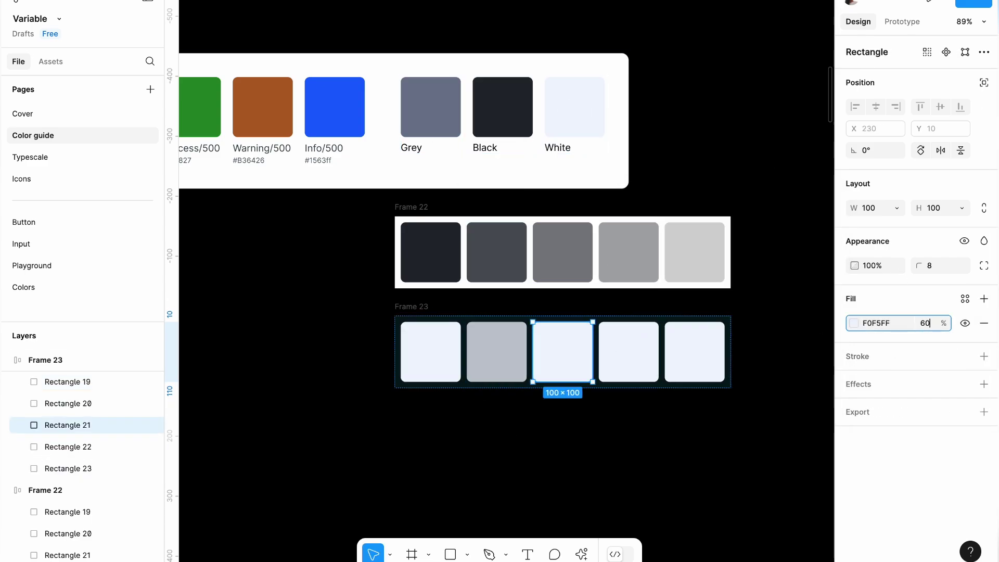
{"action": "key", "text": "Return"}
{"action": "key", "text": "Tab"}
{"action": "left_click", "coordinate": [929, 323]}
{"action": "type", "text": "40"}
{"action": "key", "text": "Return"}
{"action": "key", "text": "Tab"}
{"action": "left_click", "coordinate": [929, 323]}
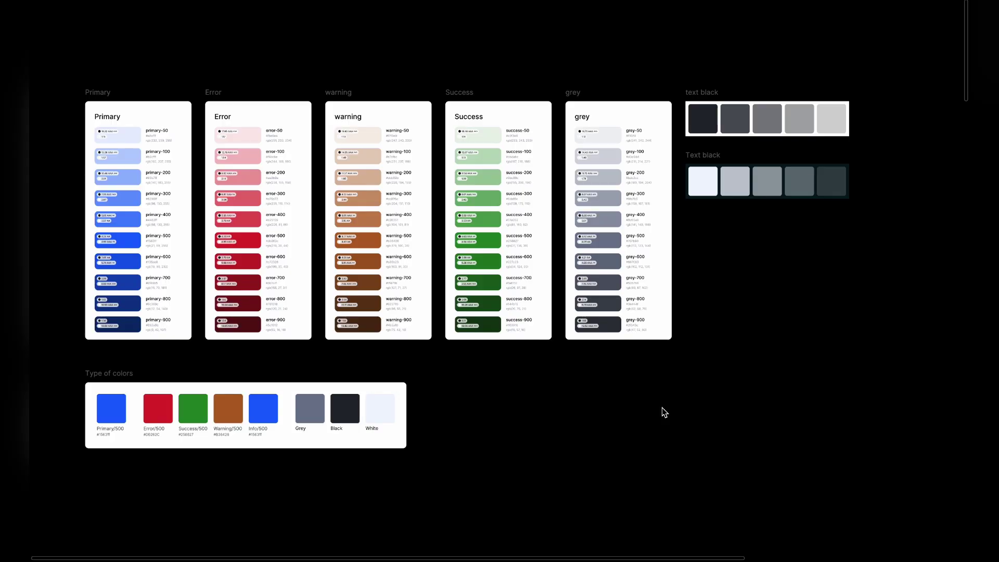